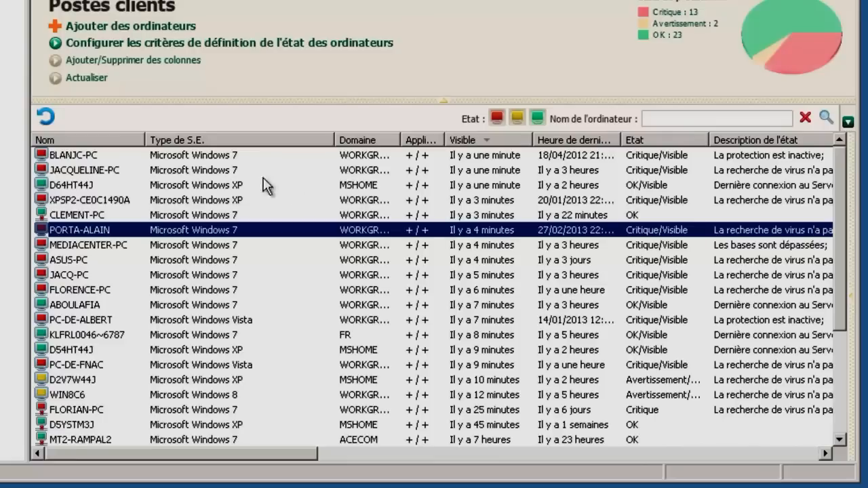
Step: Select the recently visible computers from the first row through WIN8C6, then only the computer in the row just below
left_click(198, 156)
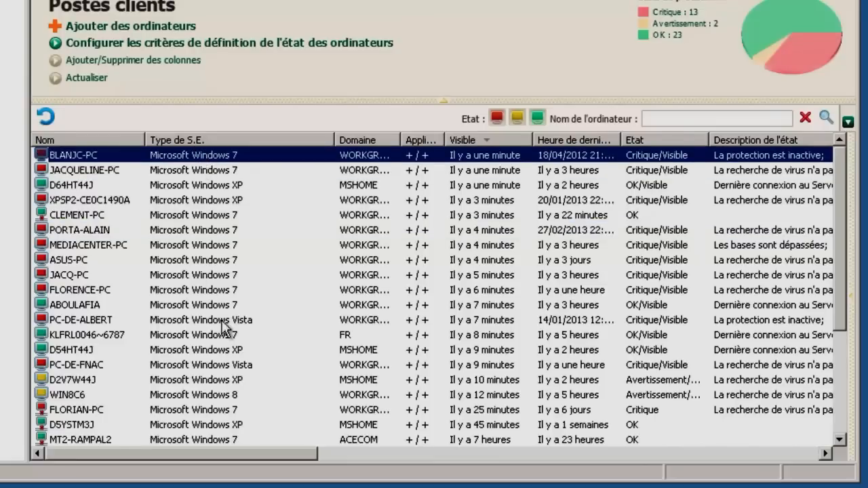
left_click(188, 380, "shift")
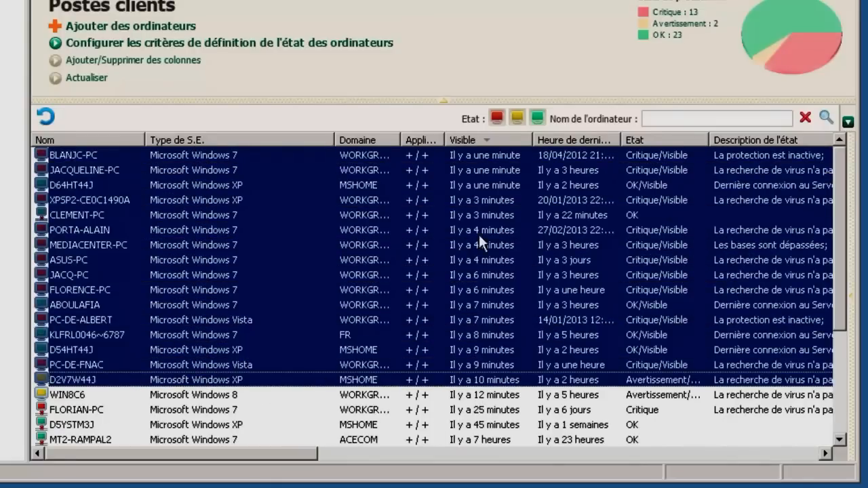
left_click(495, 395, "shift")
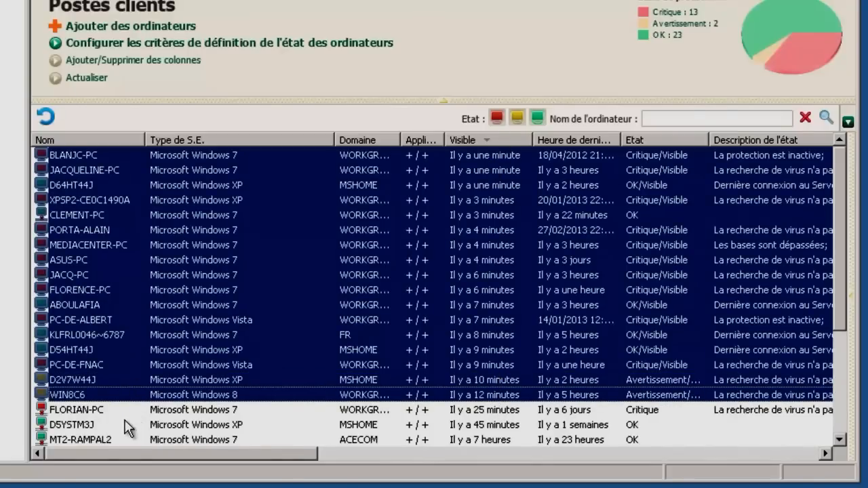
left_click(68, 411)
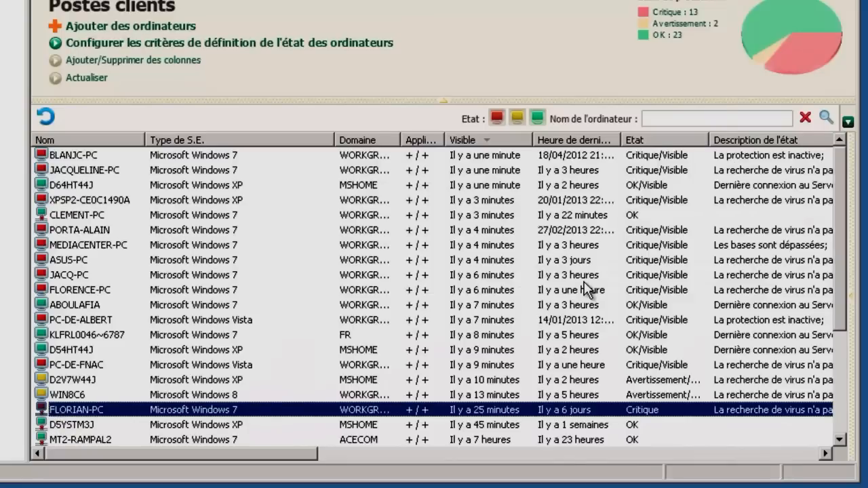
Step: Widen the local IP address and connection IP address columns of the client list to show full addresses, and view the version columns
left_click_drag(314, 452, 602, 449)
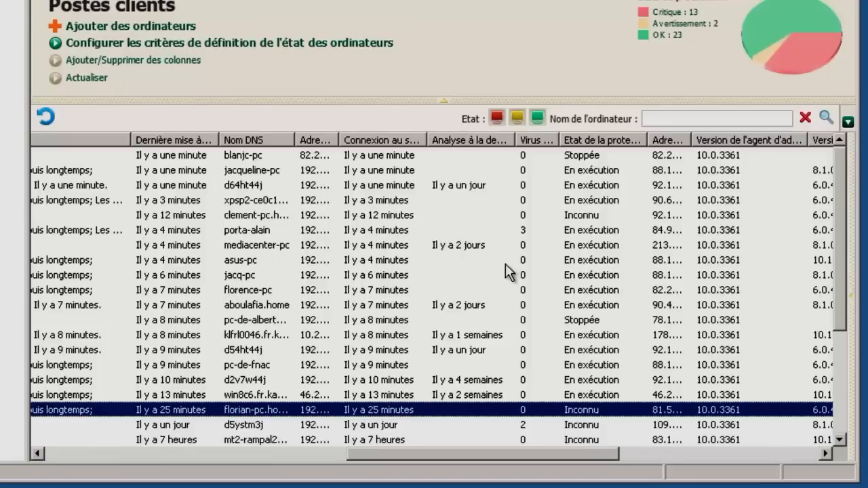
left_click_drag(338, 139, 412, 136)
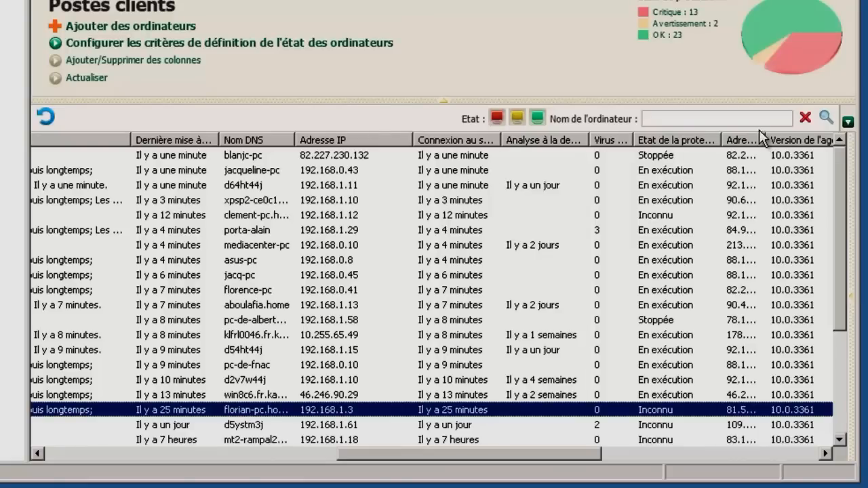
left_click_drag(764, 135, 808, 203)
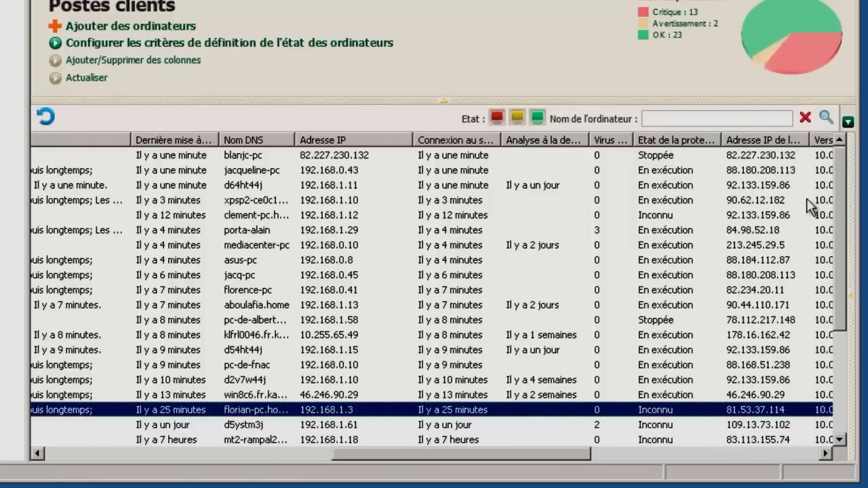
left_click_drag(575, 459, 684, 457)
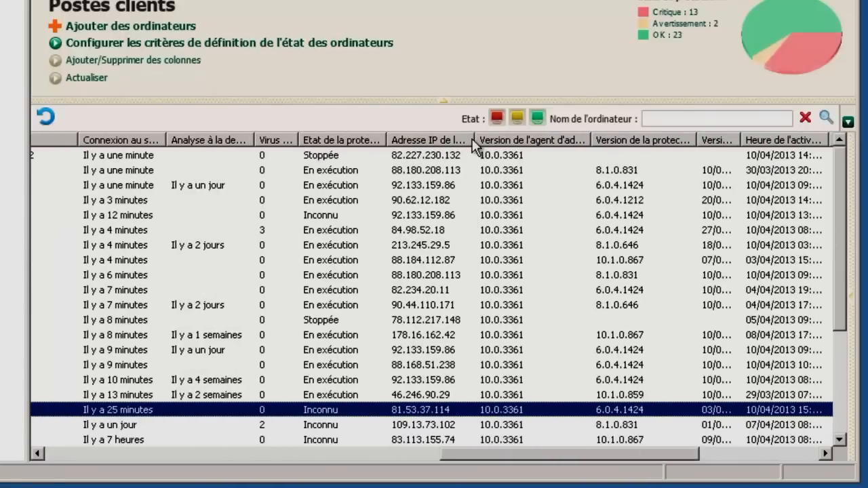
Step: Expand the additional list filters, filter for computers requiring a restart with Oui, and clear that filter again
left_click(848, 122)
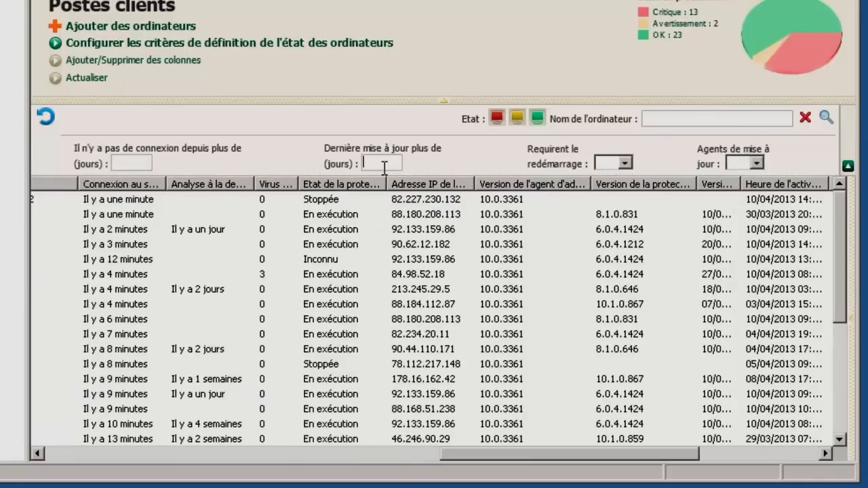
left_click(624, 163)
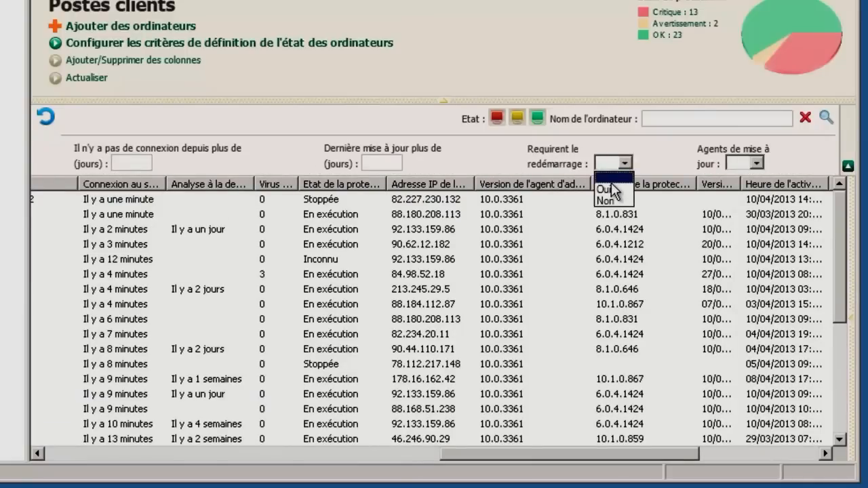
left_click(611, 190)
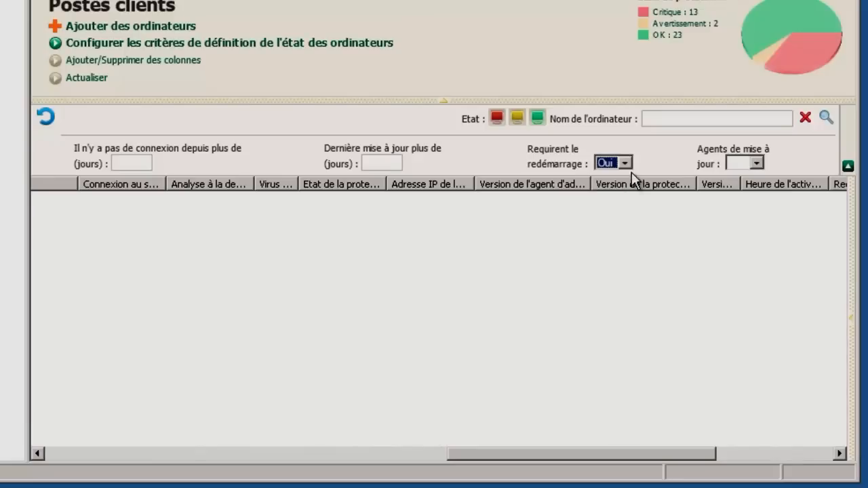
left_click(624, 164)
left_click(612, 179)
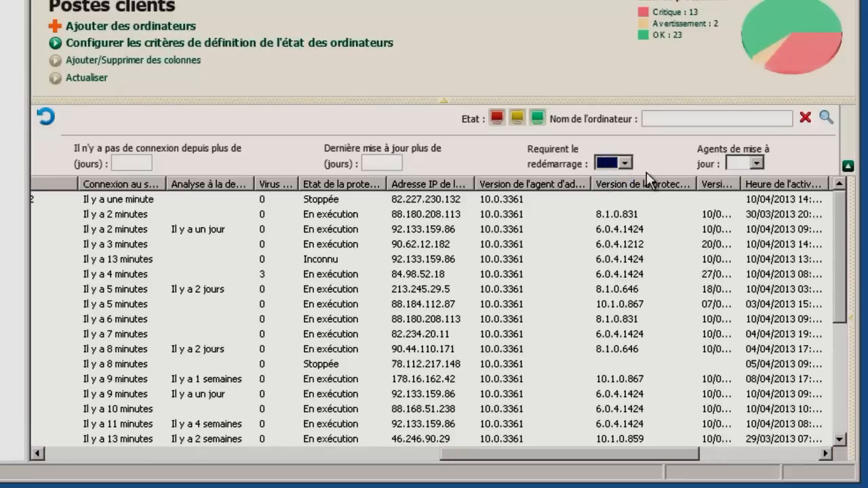
left_click(756, 163)
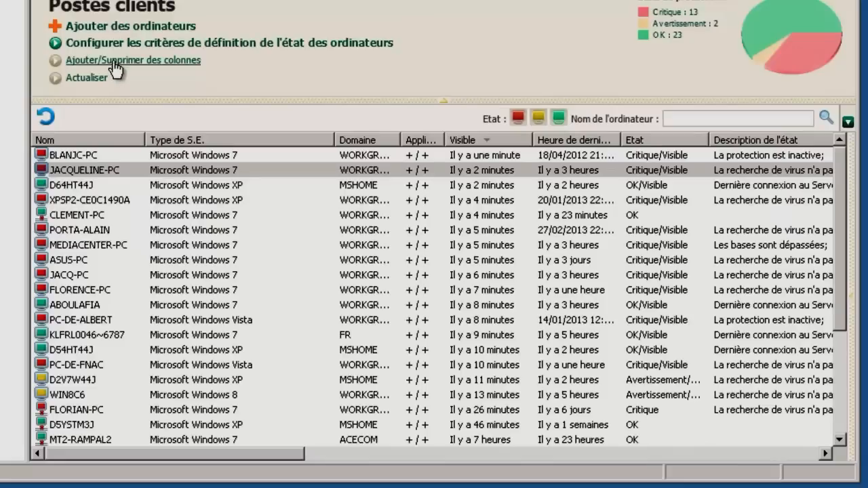
Step: Open the column selection for the client list and look through the available columns
left_click(122, 59)
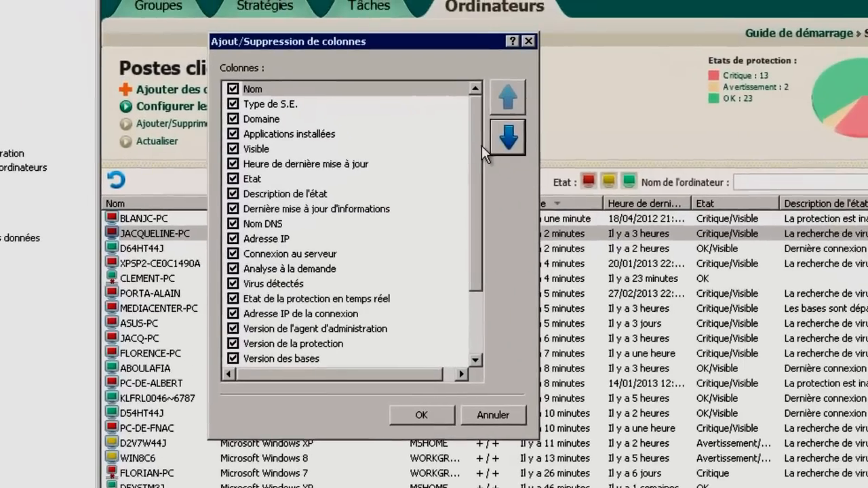
left_click_drag(482, 145, 477, 215)
left_click_drag(470, 180, 470, 175)
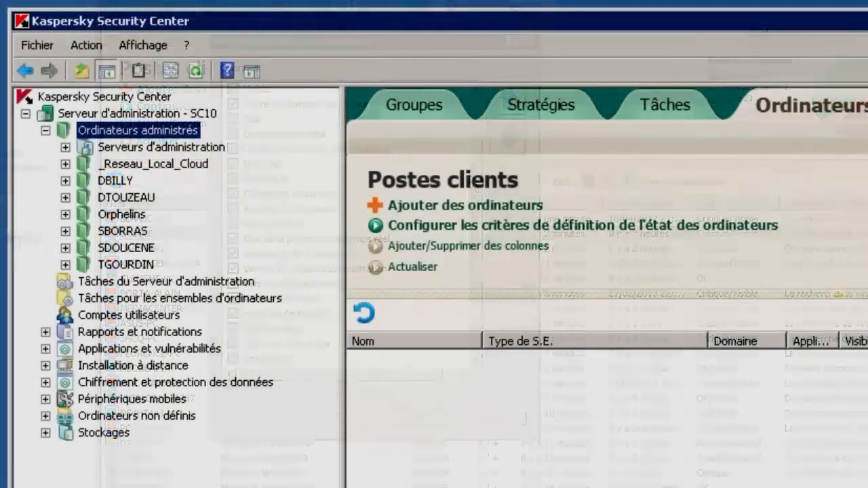
Step: Search the Ordinateurs administrés group for client computers whose name matches XP*
right_click(156, 131)
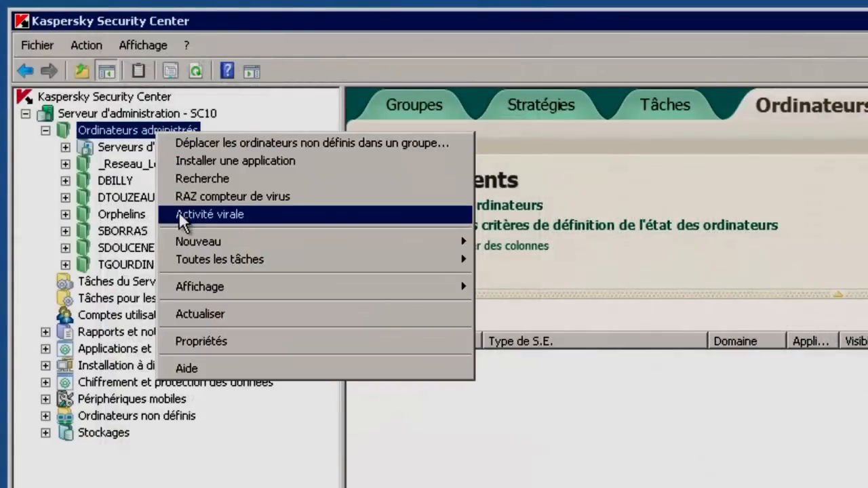
left_click(226, 179)
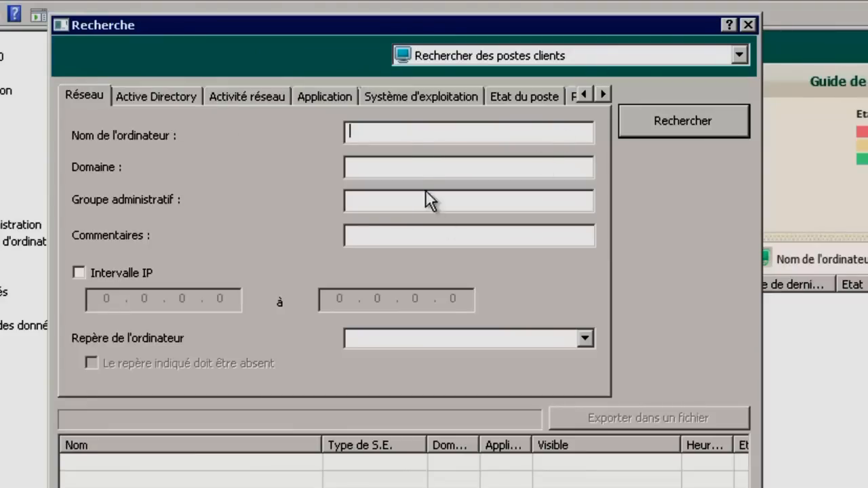
left_click_drag(388, 31, 441, 8)
type("XP*")
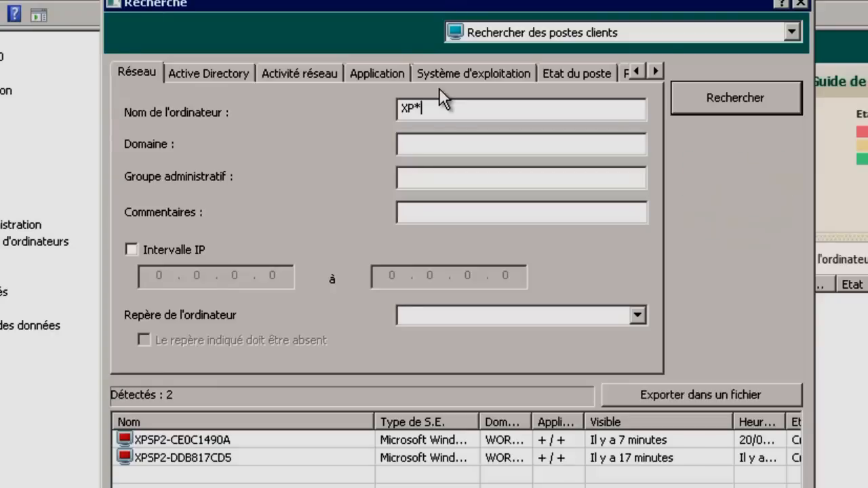
Step: Clear the computer name criterion and search for computers whose operating system version is Microsoft Windows 8
left_click_drag(451, 109, 330, 106)
key("BackSpace")
left_click(223, 73)
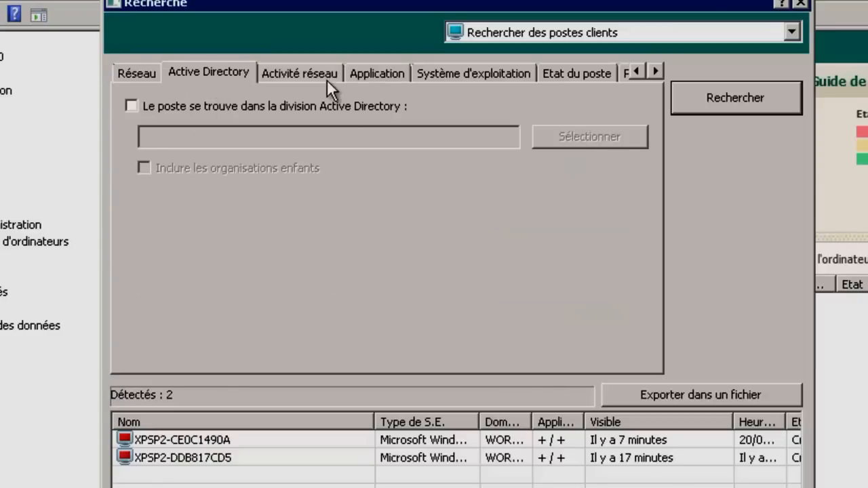
left_click(473, 80)
left_click(143, 109)
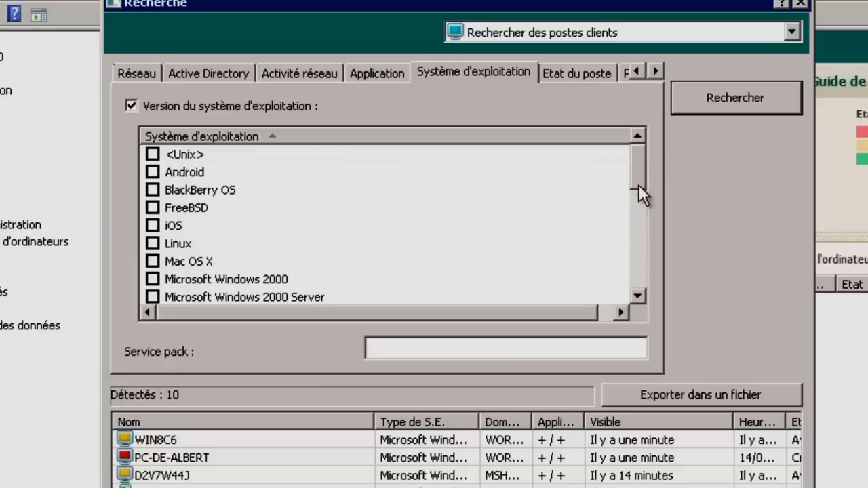
left_click_drag(638, 185, 638, 216)
left_click(154, 209)
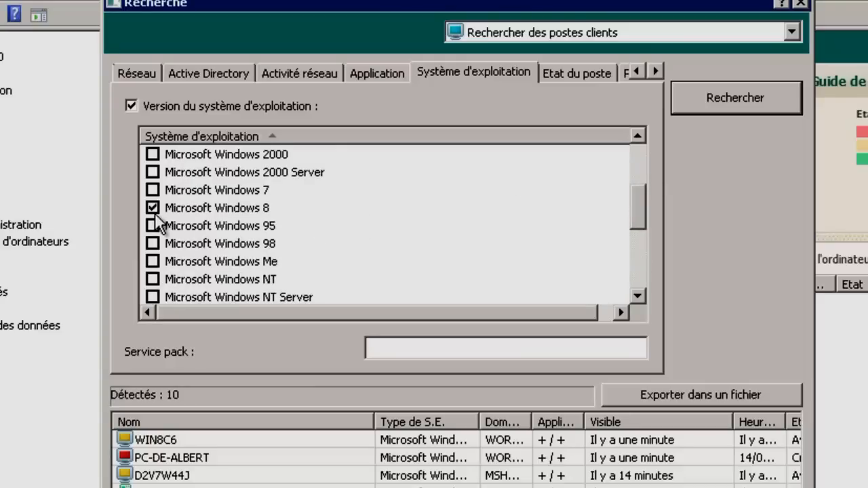
left_click(776, 107)
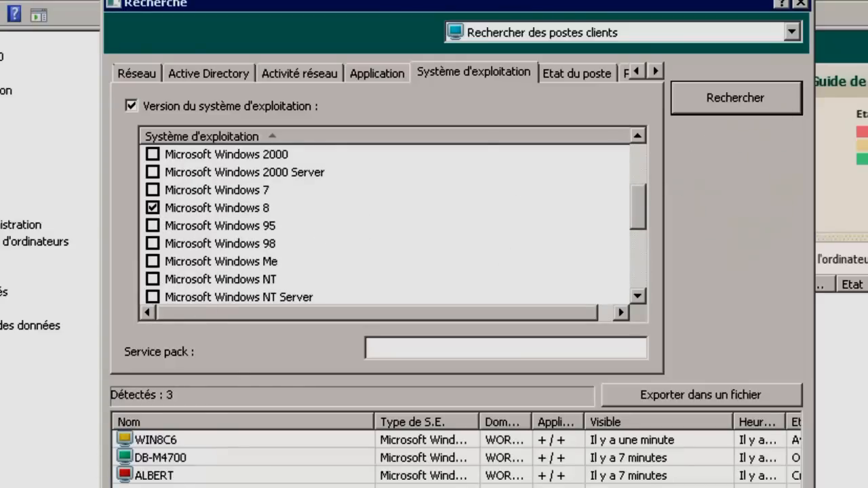
Step: Select all the Windows 8 computers found and display the actions available for them, then dismiss the list of actions
left_click_drag(200, 487, 158, 440)
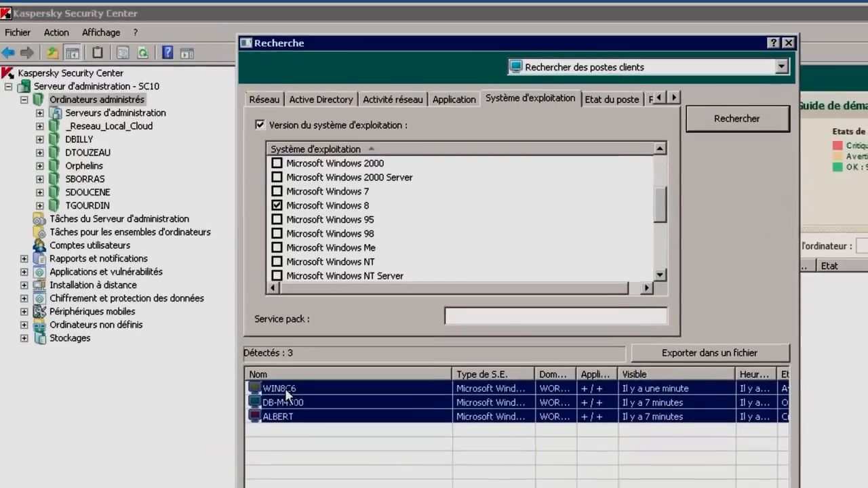
right_click(164, 442)
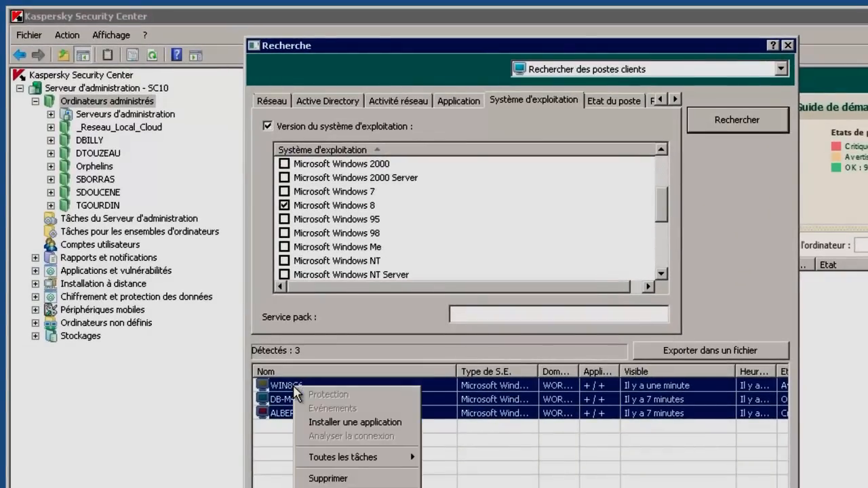
left_click(286, 448)
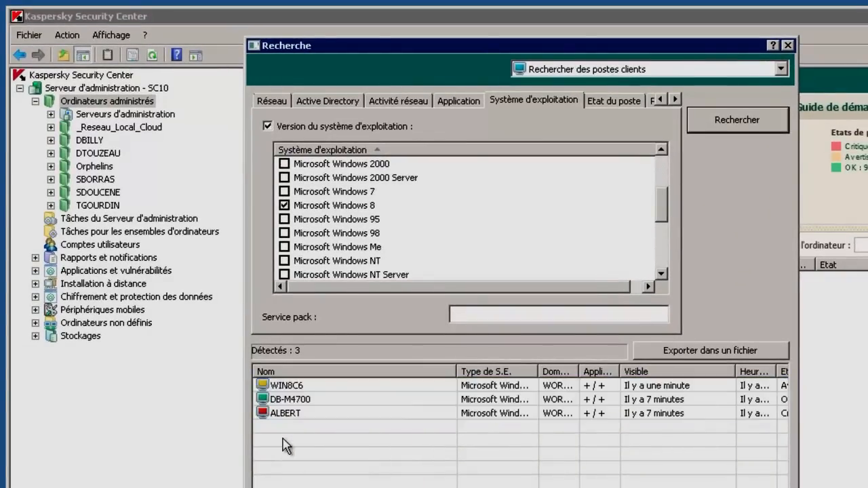
left_click_drag(318, 437, 107, 206)
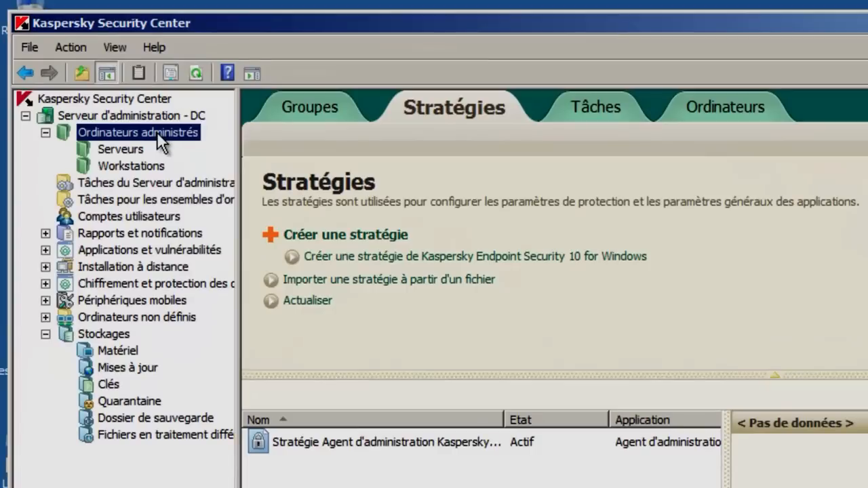
Step: In the Ordinateurs administrés group's properties, set the Critique condition for a virus scan not run for a long time to 30 days
right_click(157, 131)
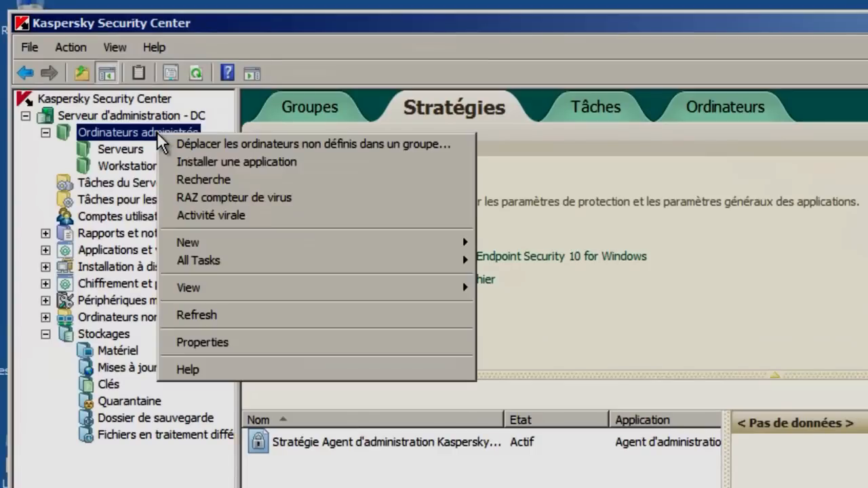
left_click(208, 347)
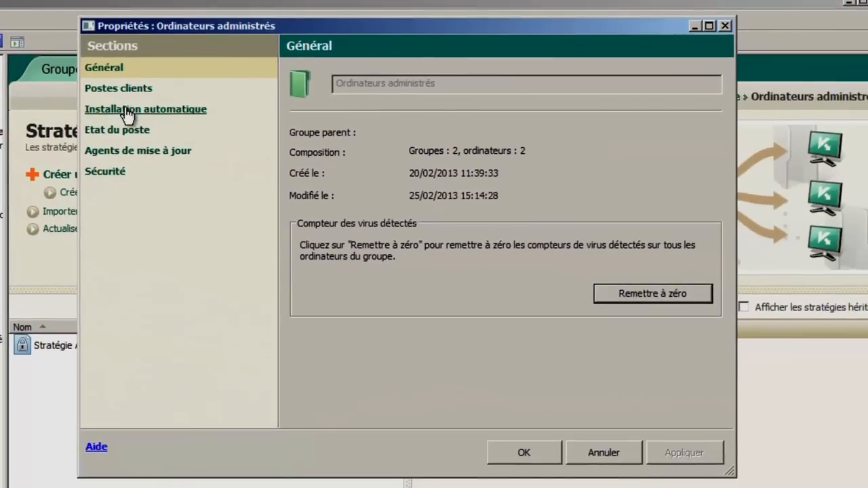
left_click(121, 131)
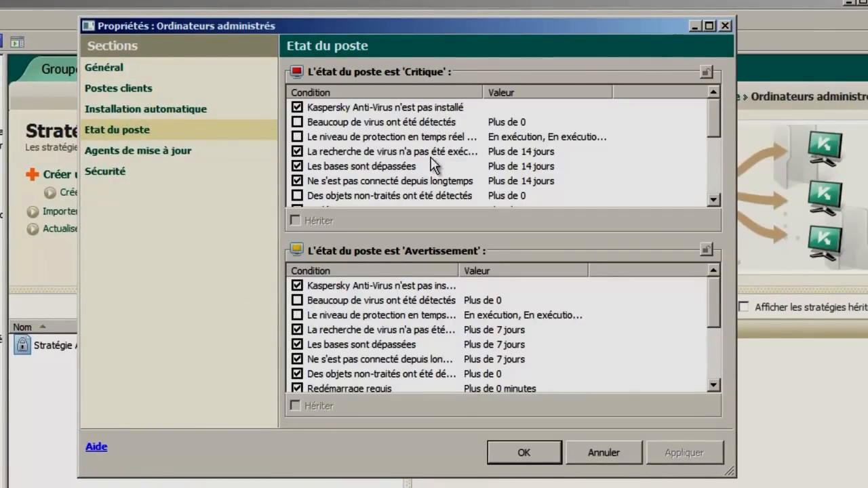
left_click(410, 152)
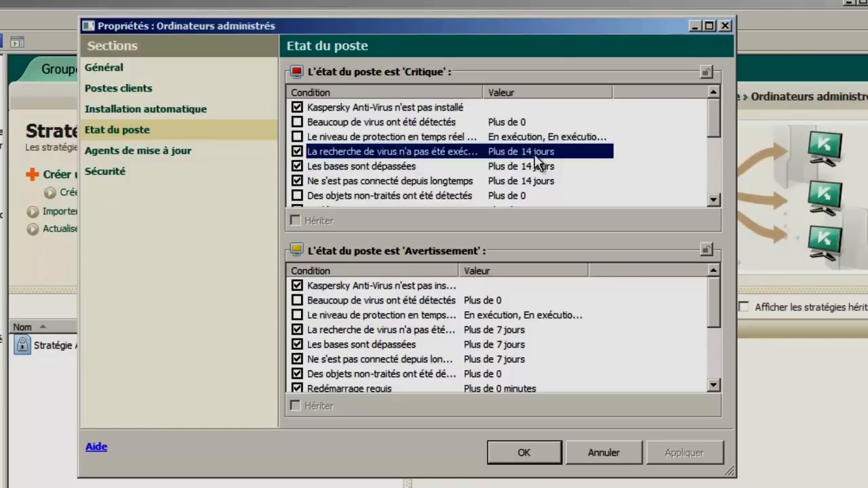
double_click(536, 162)
left_click_drag(504, 266, 471, 268)
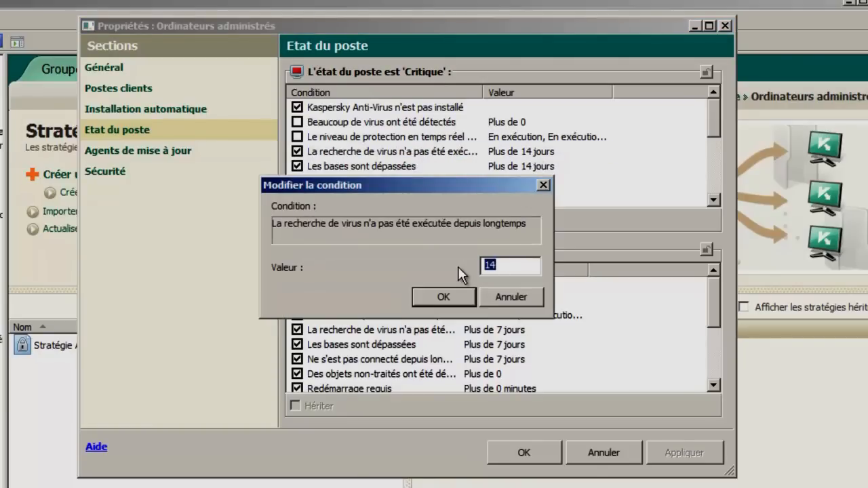
type("30")
key("Return")
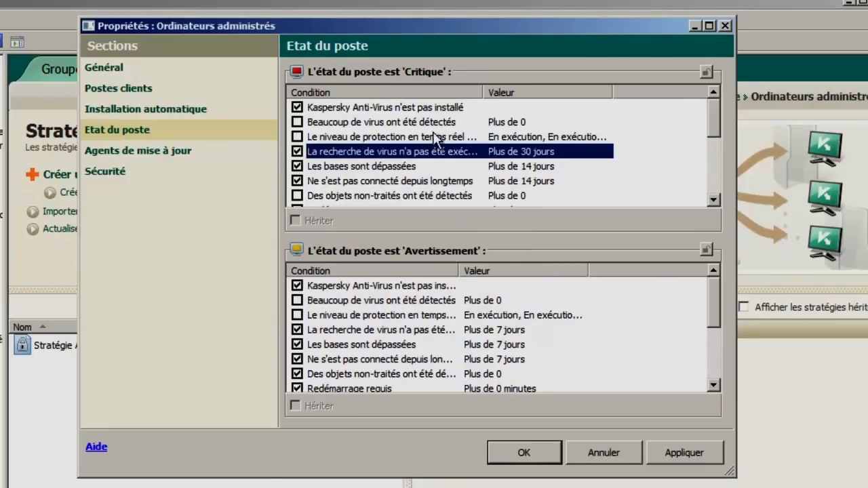
Step: Disable the Critique conditions for the data encryption state and for the lost connection with the client computer
left_click(390, 182)
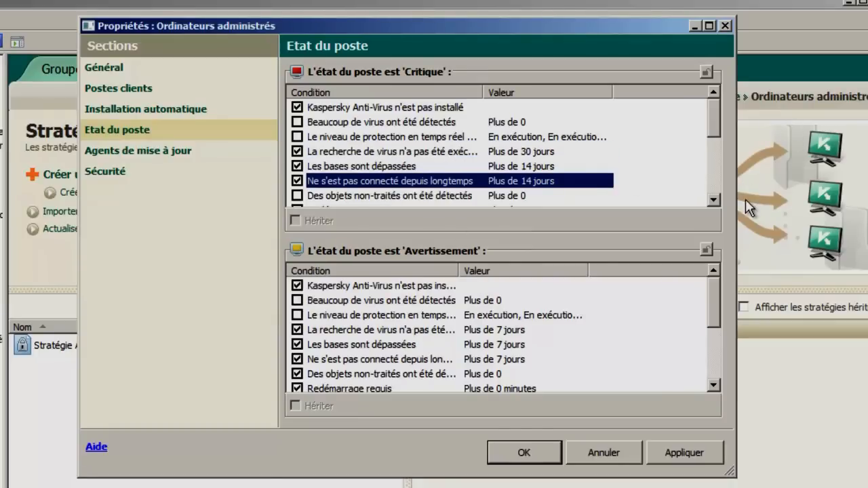
left_click(712, 199)
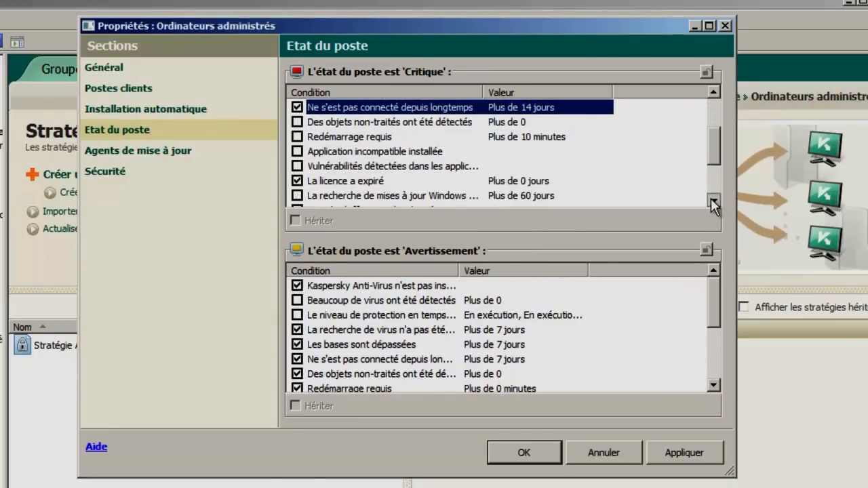
left_click(712, 199)
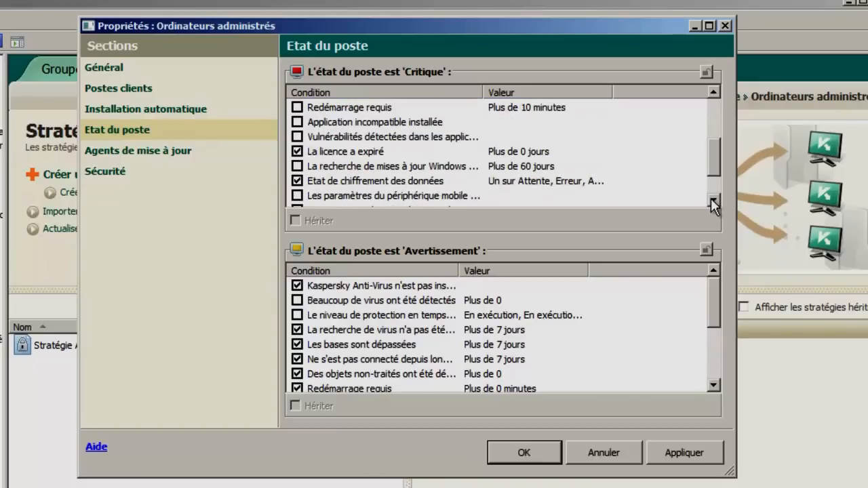
left_click(297, 182)
left_click(717, 200)
left_click(717, 200)
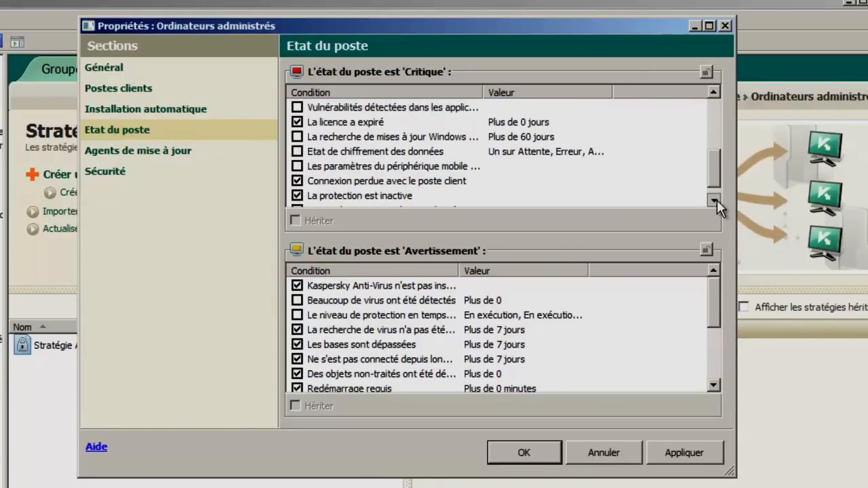
left_click(717, 200)
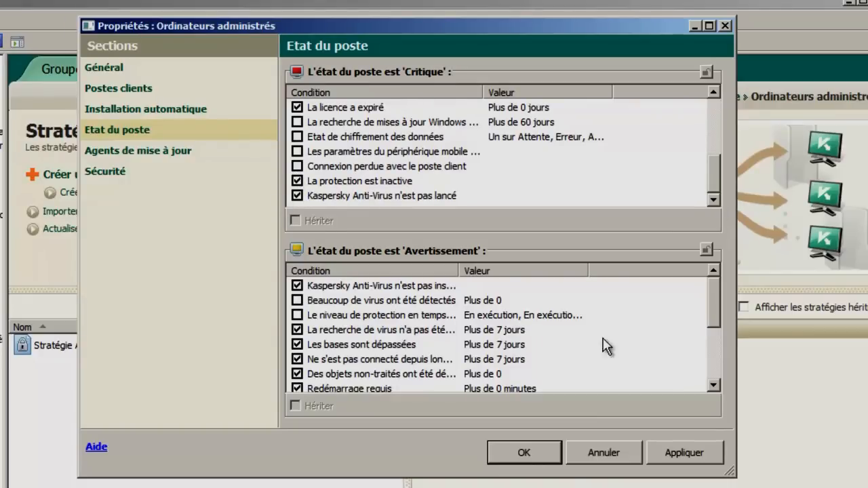
Step: Set the Avertissement condition for a virus scan not run for a long time to 14 days
mouse_move(707, 301)
left_mouse_down()
mouse_move(711, 325)
mouse_move(709, 317)
left_mouse_up()
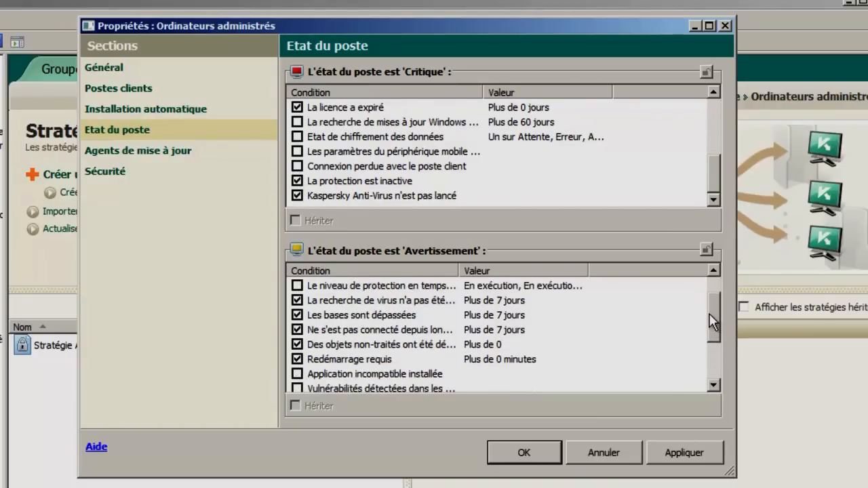
double_click(334, 303)
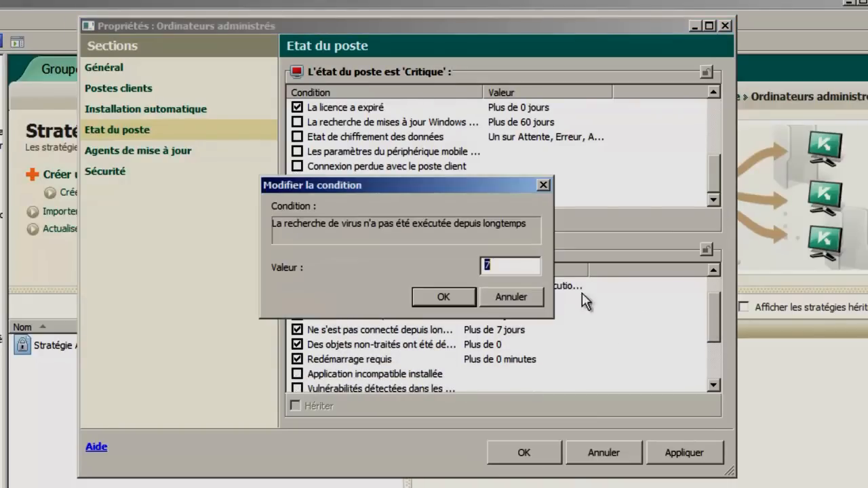
type("14")
key("Return")
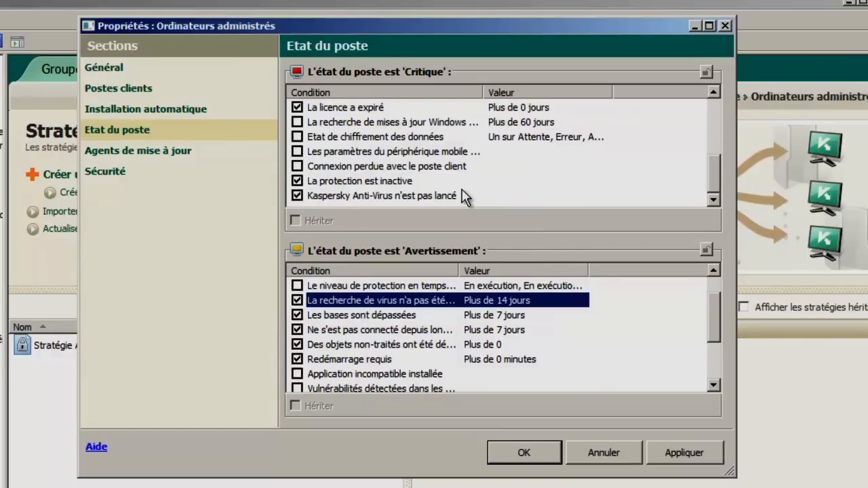
Step: Disable the Avertissement conditions for required restart, untreated objects and Windows update search, and validate the group's properties
left_click(298, 360)
left_click(297, 345)
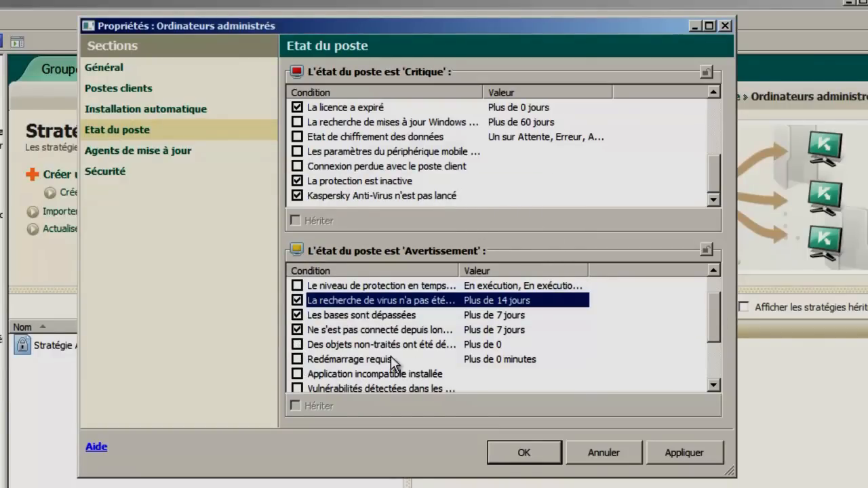
left_click_drag(717, 317, 710, 352)
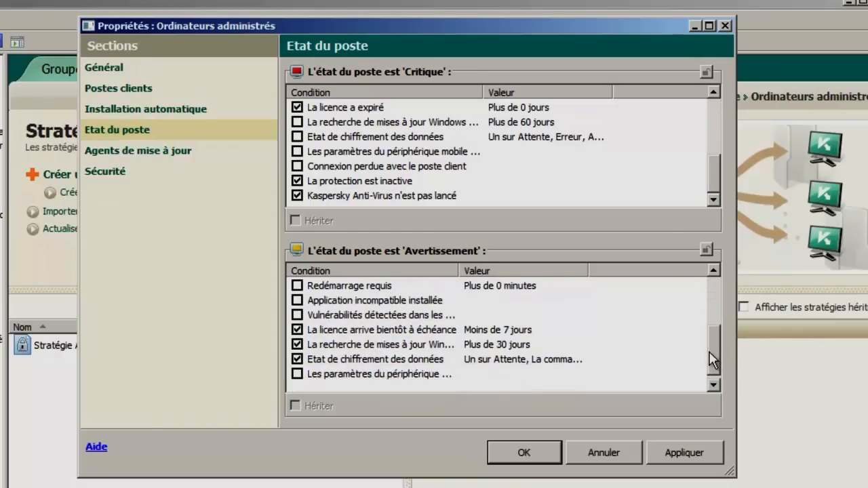
left_click(297, 345)
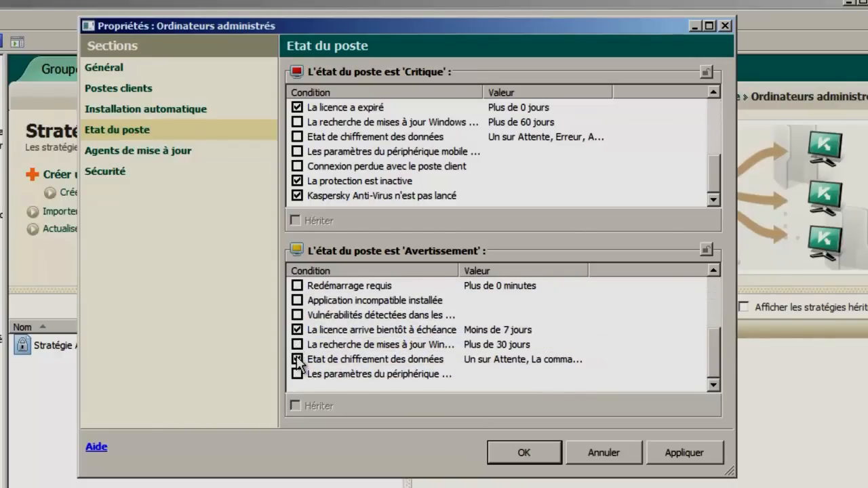
left_click(516, 460)
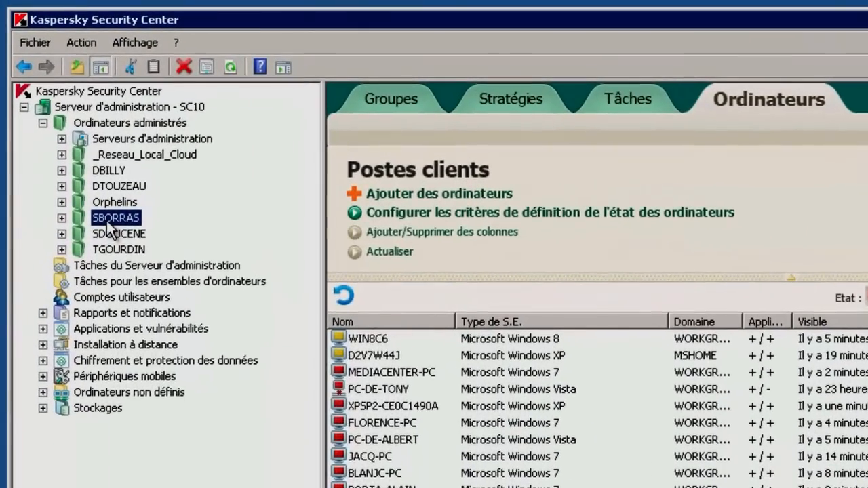
Step: In the selected subgroup's properties, add its computers CHRISTINE-PC and CLEMENT-PC as update agents
right_click(74, 151)
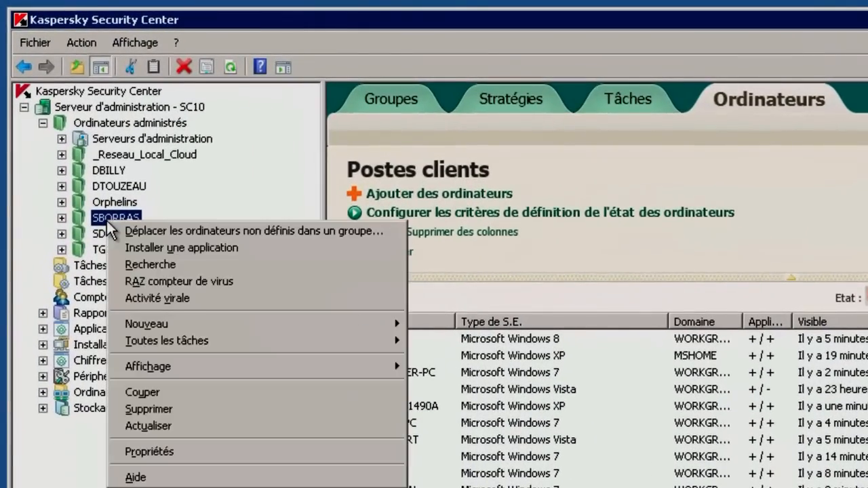
left_click(153, 451)
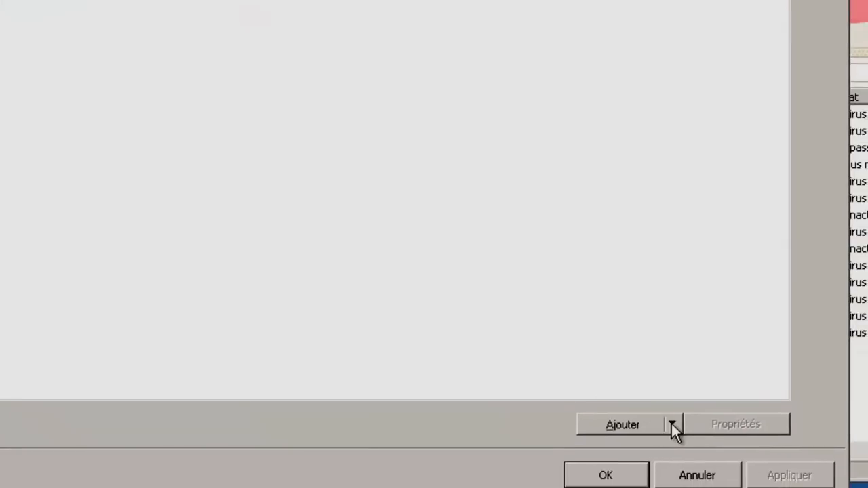
left_click(671, 424)
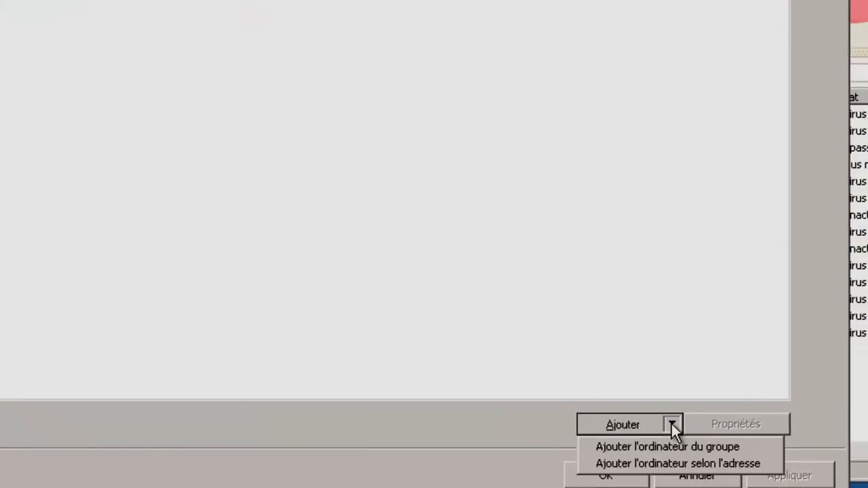
left_click(655, 447)
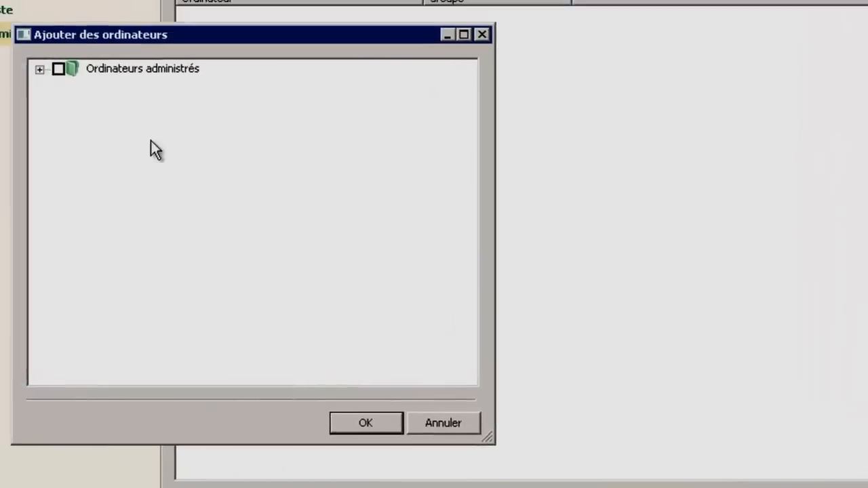
left_click(39, 69)
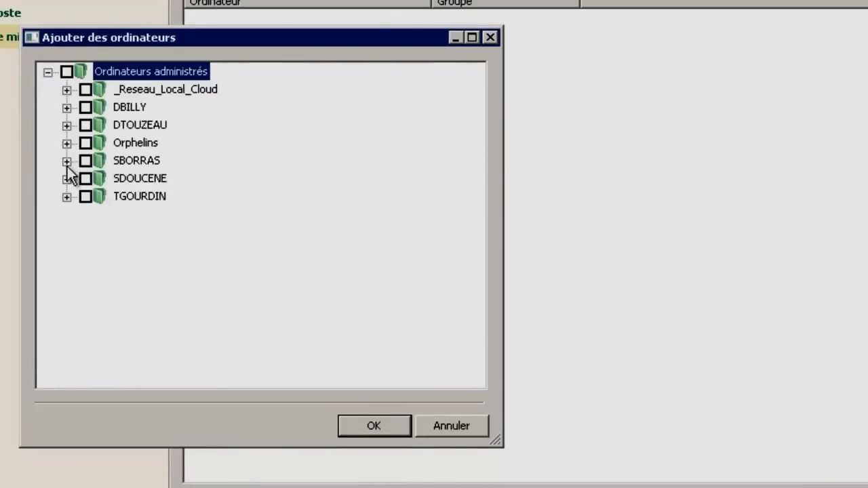
left_click(67, 164)
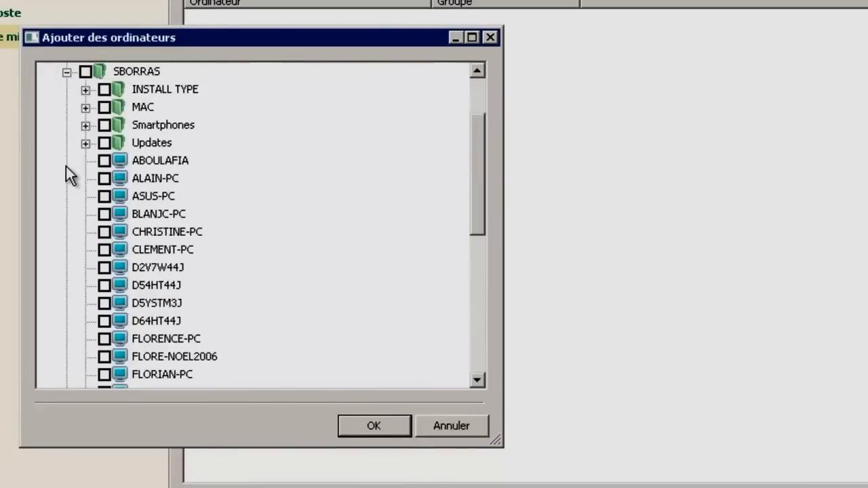
left_click(104, 250)
left_click(105, 236)
left_click(373, 425)
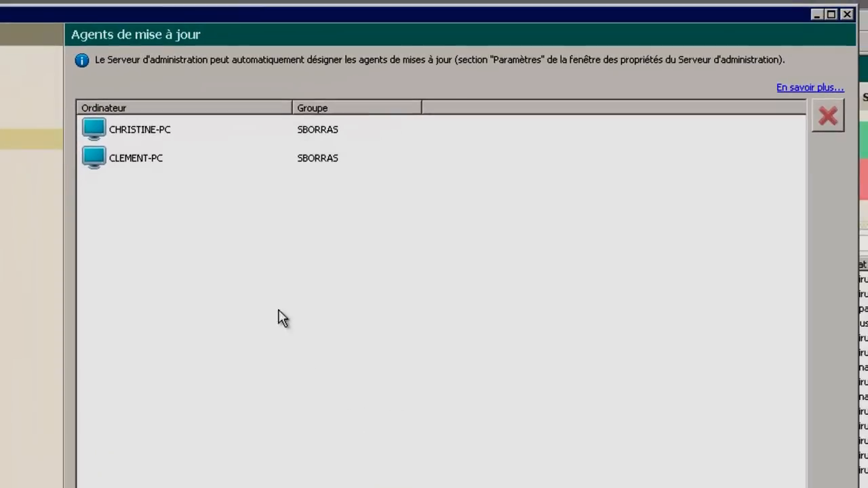
Step: Display the general properties of the CHRISTINE-PC update agent and highlight its SSL port number
left_click(137, 132)
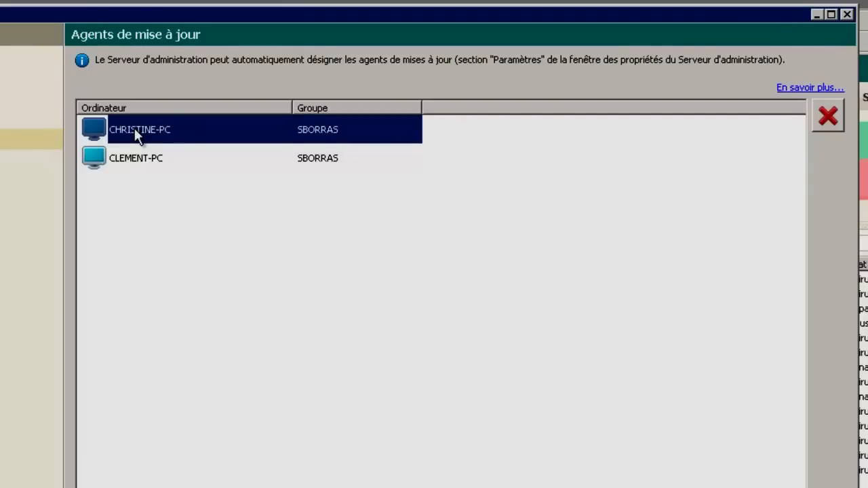
left_click(766, 487)
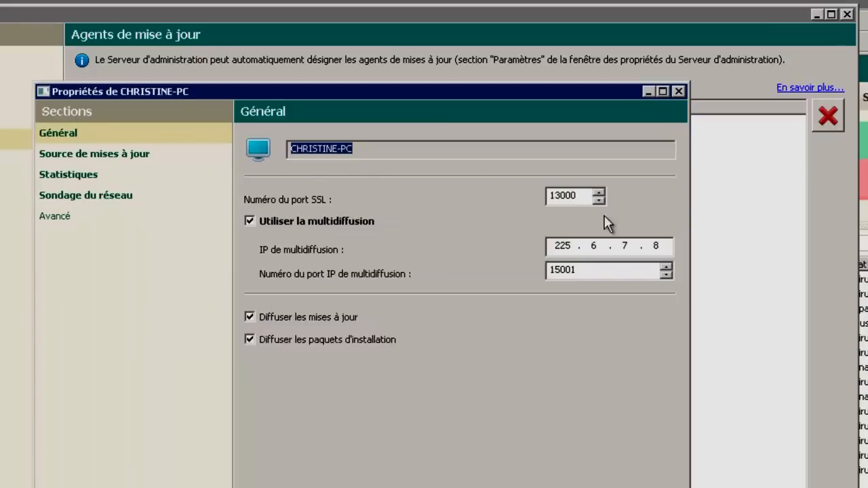
left_click_drag(582, 197, 514, 196)
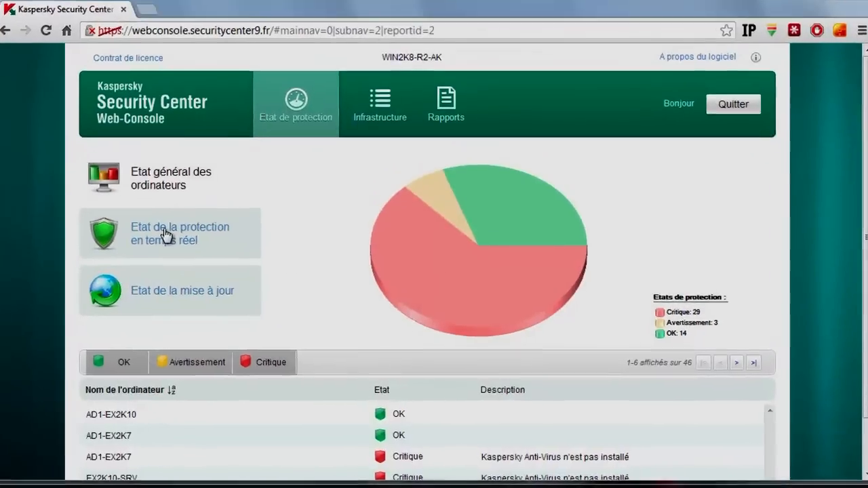
Step: In Kaspersky Security Center Web-Console, review the real-time protection status and the update status of the computers
left_click(162, 255)
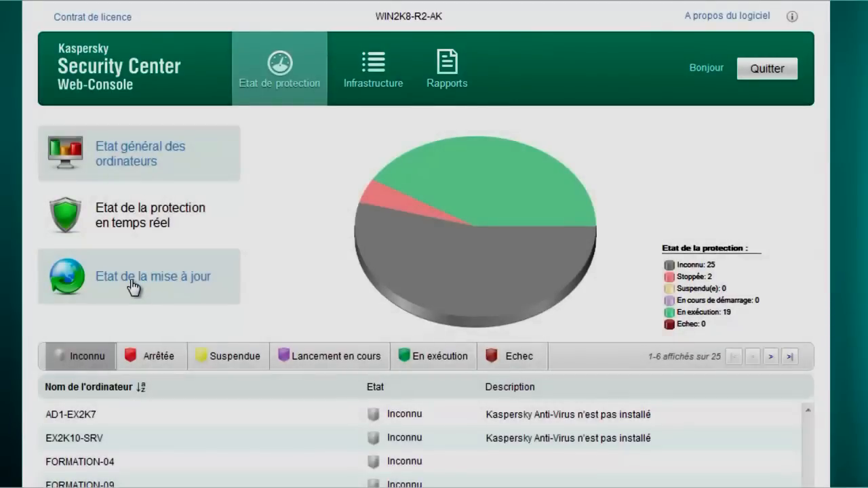
left_click(133, 287)
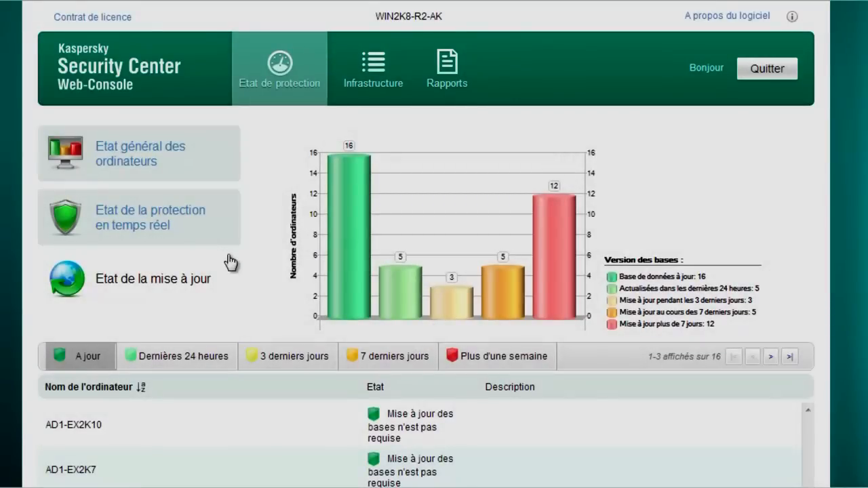
scroll(426, 271, "down", 1)
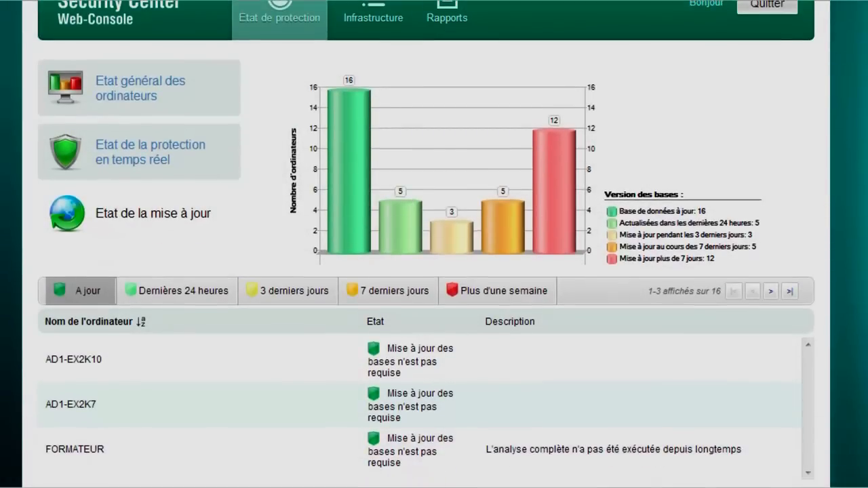
Step: Examine the computer information and installed applications of AD1-EX2K10, and close its details
left_click(114, 365)
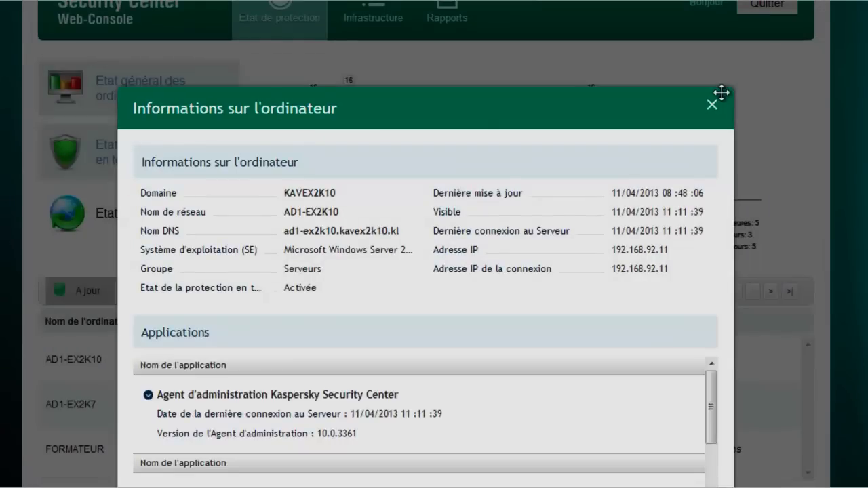
scroll(680, 196, "down", 1)
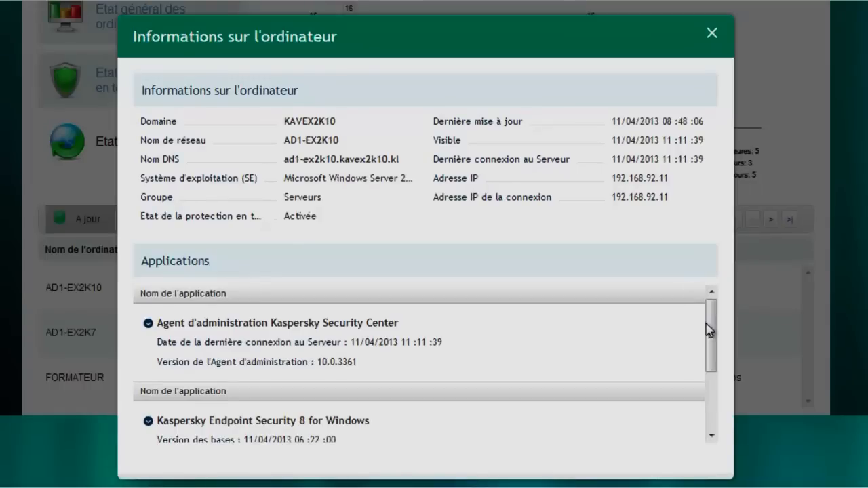
scroll(711, 353, "down", 1)
left_click_drag(711, 354, 723, 285)
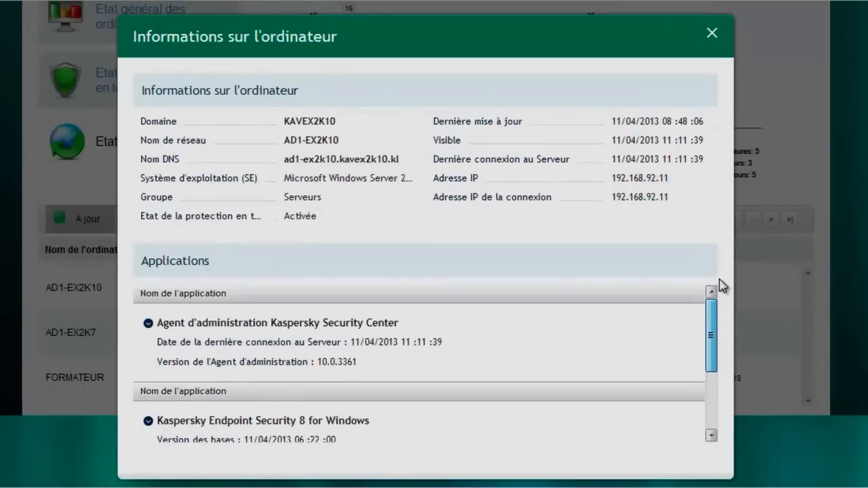
left_click(713, 33)
scroll(434, 244, "up", 1)
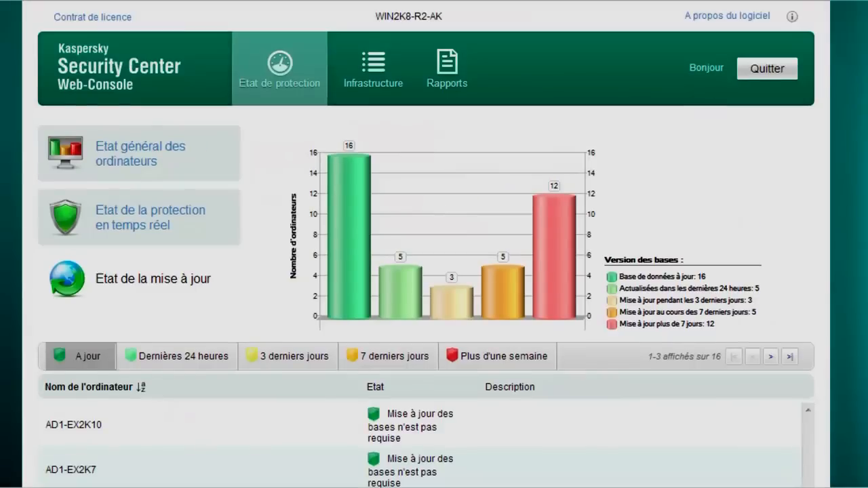
Step: In the Infrastructure view, start adding a computer as far as the installation package selection, and cancel the installation
left_click(367, 66)
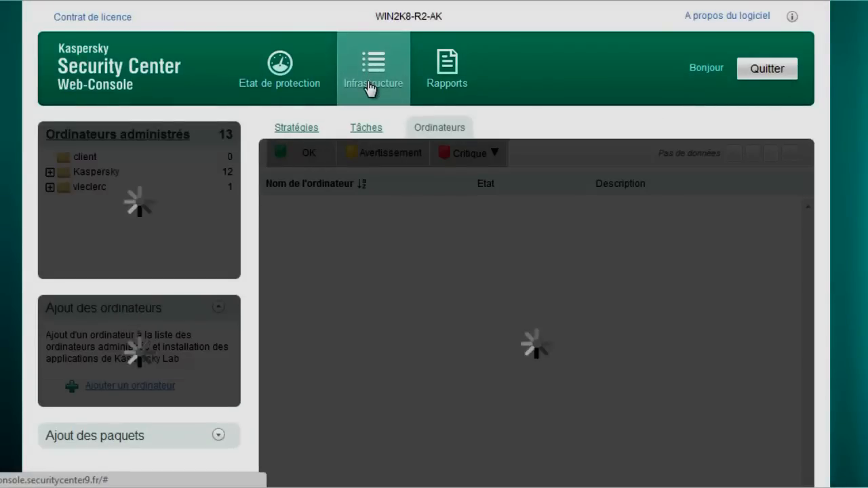
scroll(369, 88, "down", 1)
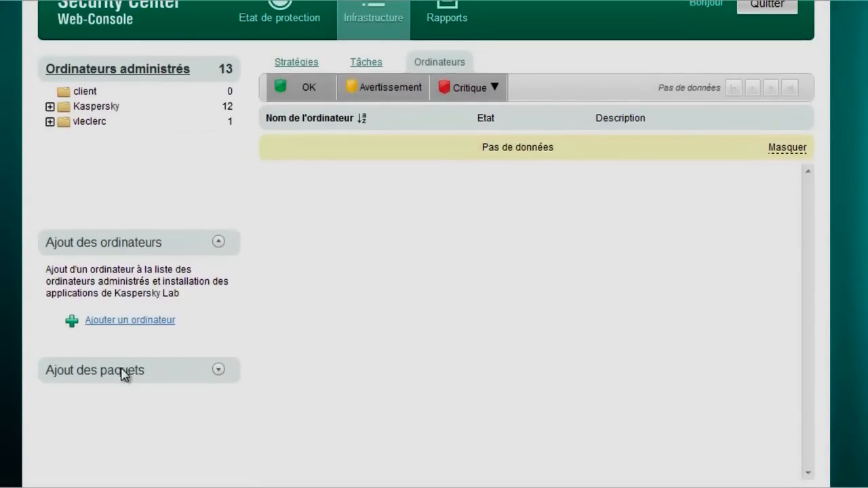
left_click(124, 322)
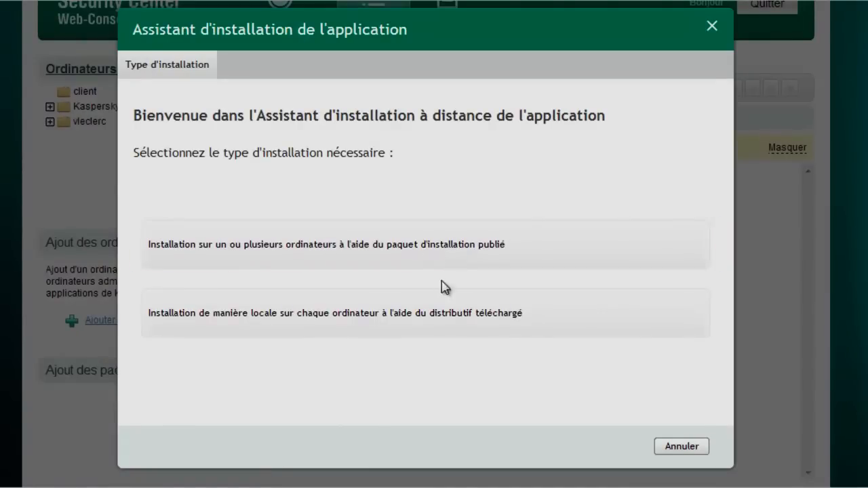
left_click(431, 301)
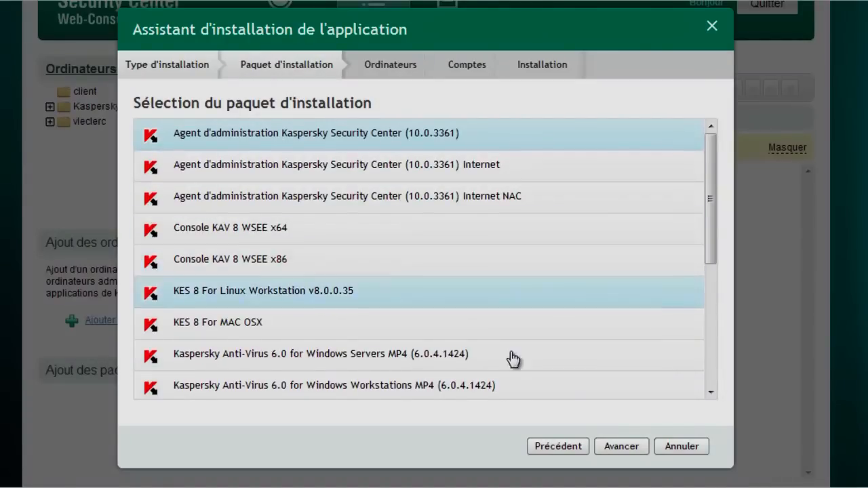
left_click(682, 446)
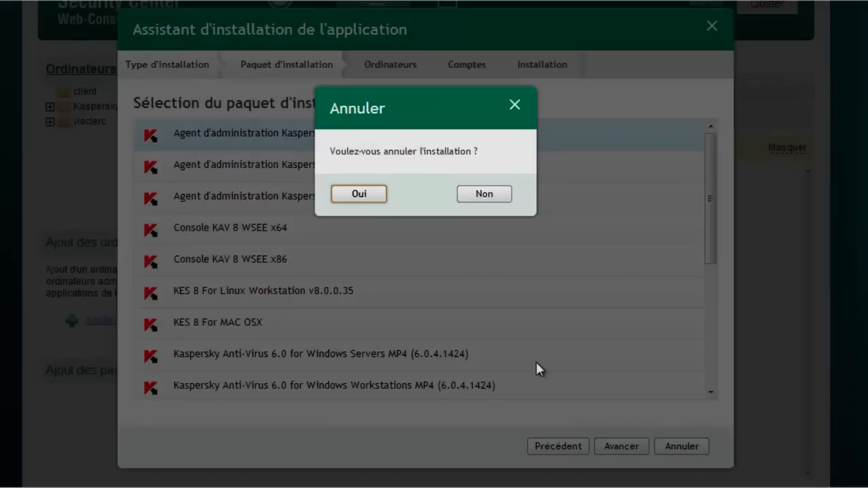
left_click(359, 194)
Step: Display the tasks of the Kaspersky group
left_click(95, 107)
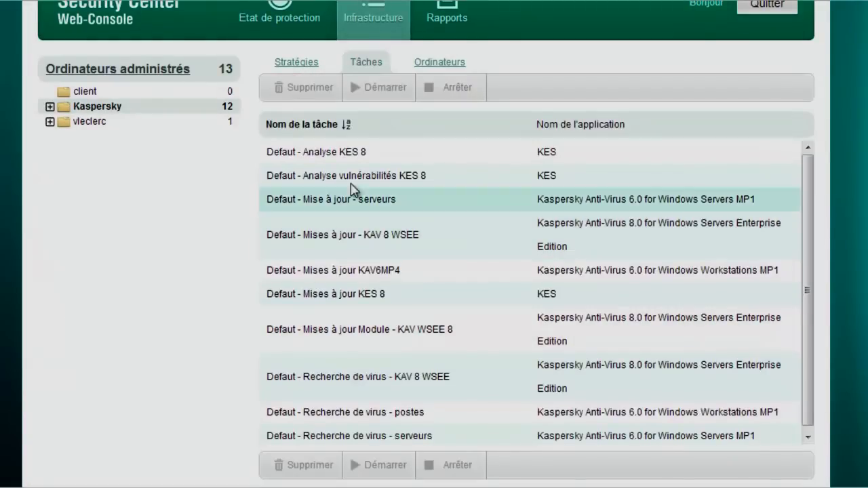
Step: Review the Defaut - Analyse vulnérabilités KES 8 task, and set the state of the Defaut Stratégie KES 8.1 policy to Active
left_click(348, 177)
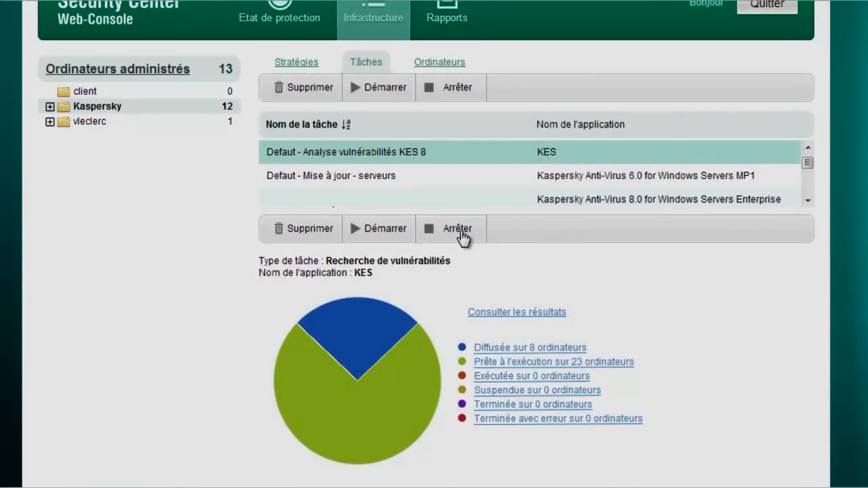
left_click(296, 61)
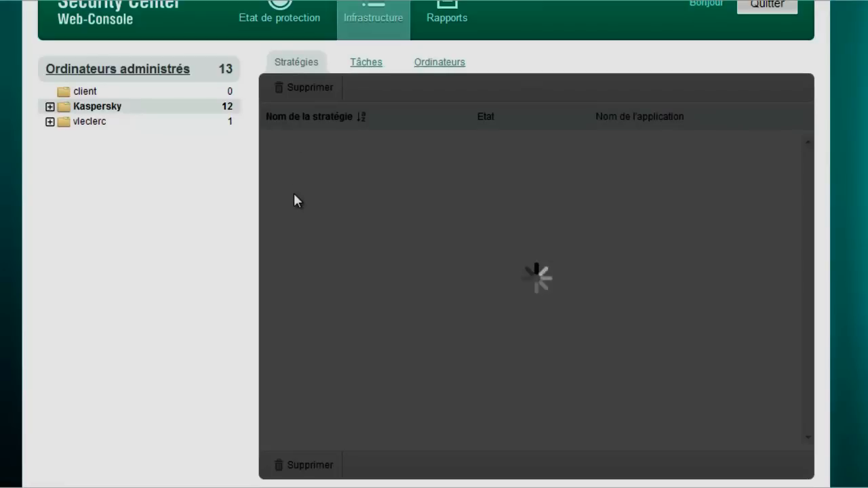
scroll(434, 245, "up", 1)
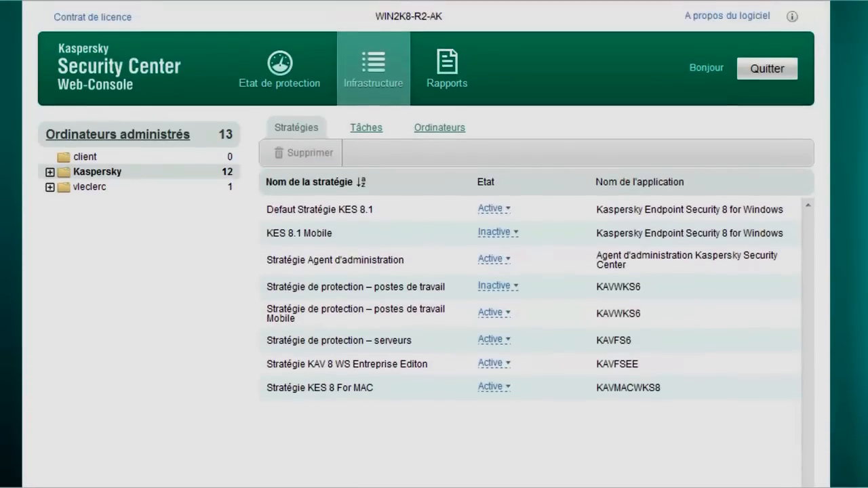
left_click(508, 212)
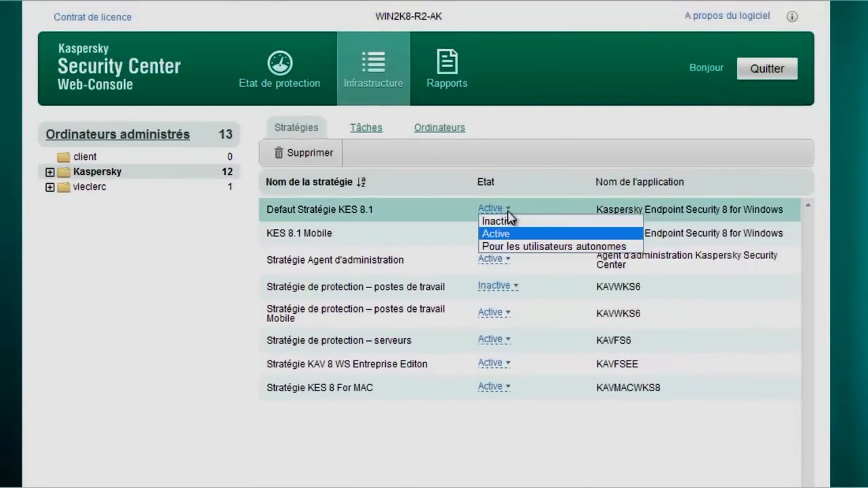
left_click(508, 235)
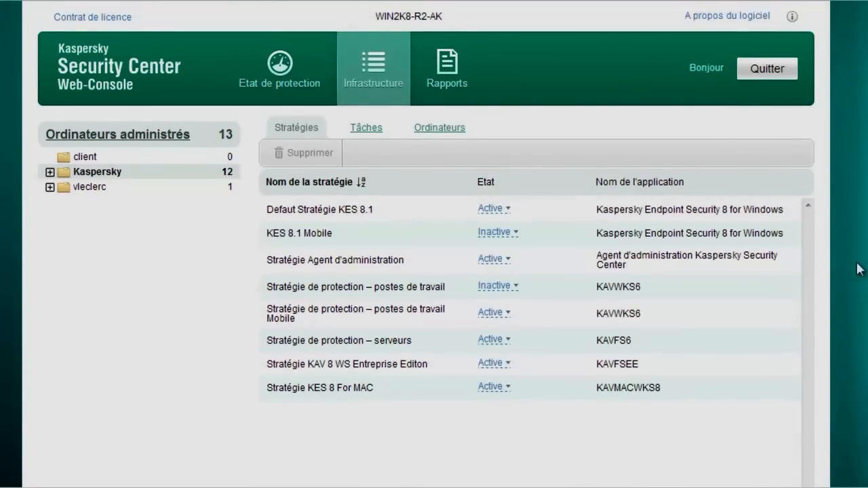
Step: Browse the report types in the Web-Console and display the Licences report
left_click(442, 76)
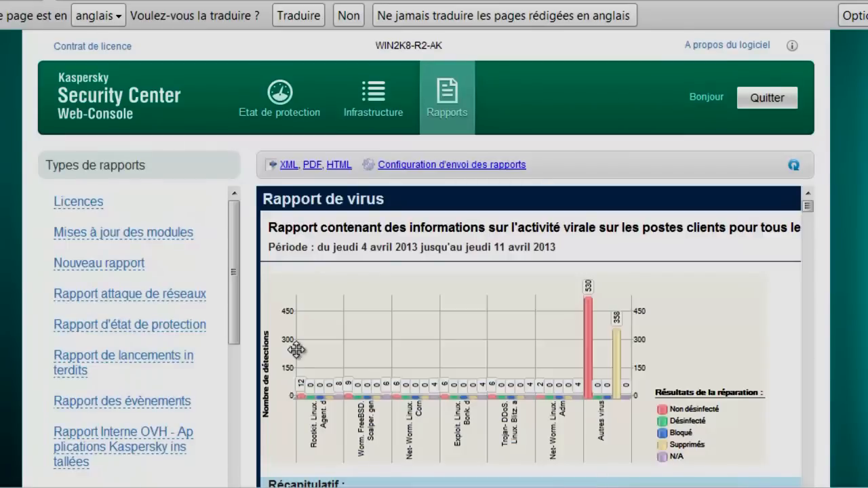
left_click_drag(234, 257, 228, 210)
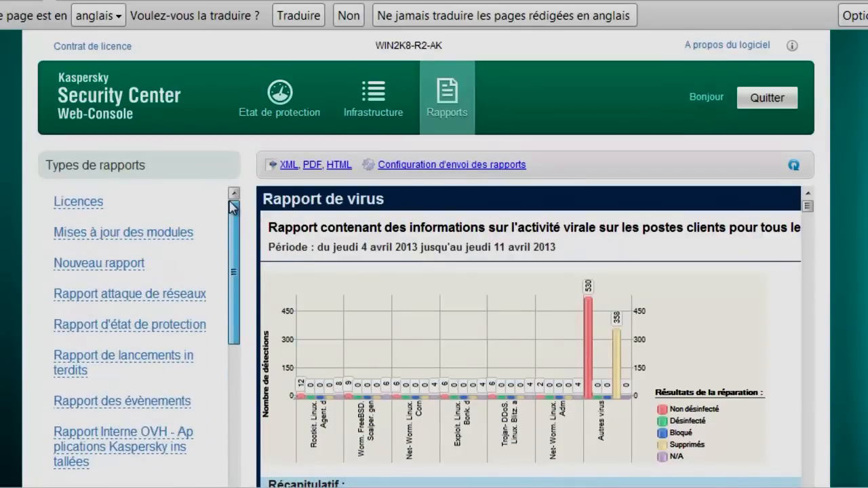
left_click(69, 203)
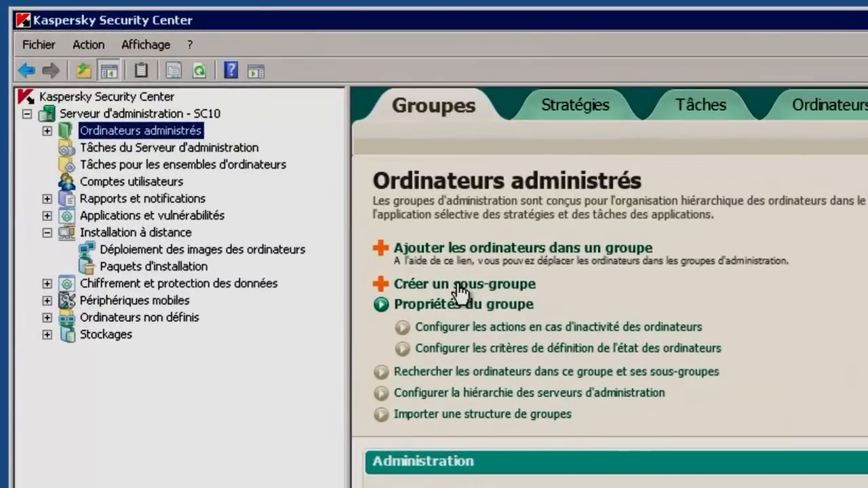
Step: In the Kaspersky Security Center console, start creating a subgroup of Ordinateurs administrés and cancel it
left_click(259, 182)
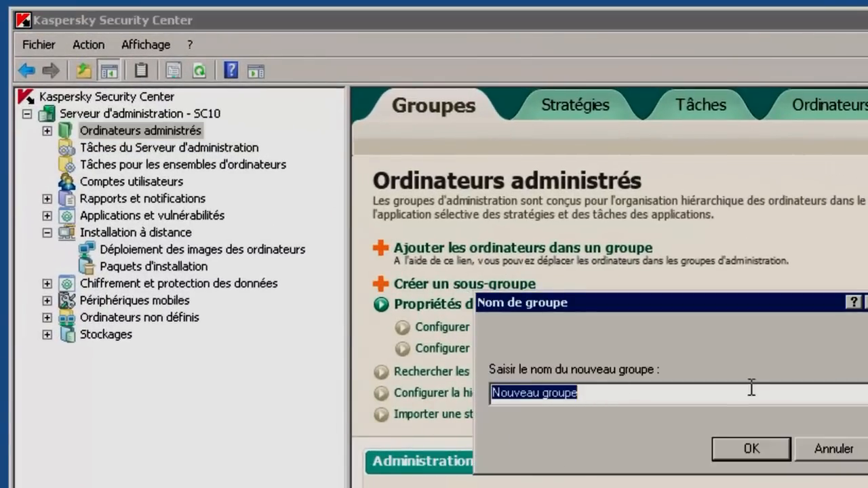
left_click(830, 450)
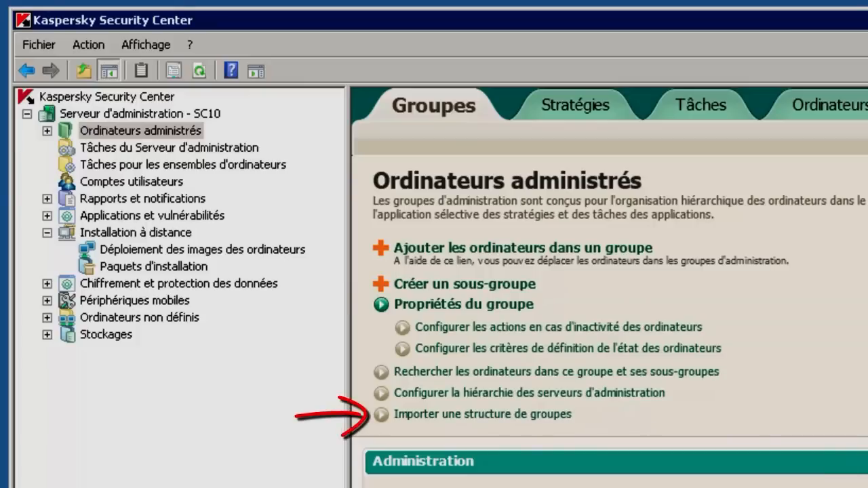
Step: Start importing a group structure from Active Directory, with Ordinateurs administrés as the destination group
left_click(432, 415)
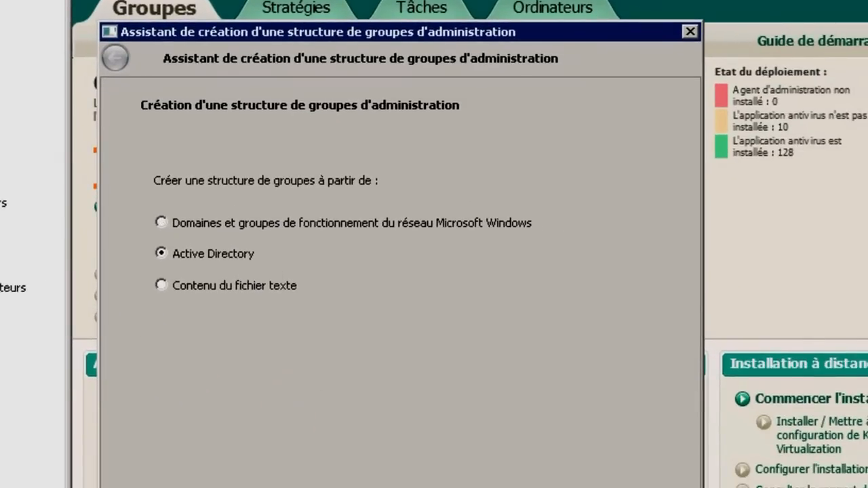
key("Return")
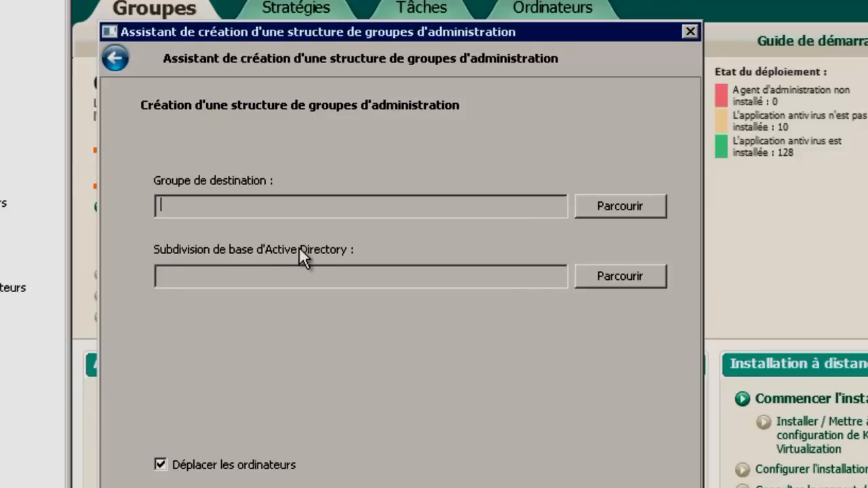
left_click(607, 206)
left_click(294, 175)
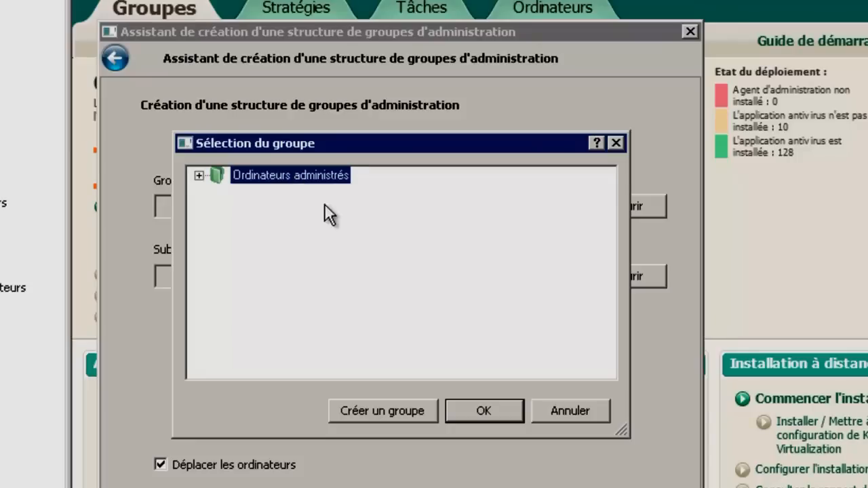
left_click(473, 413)
Step: Choose the Computers container of adminkit.fr as the base Active Directory subdivision for the group structure
left_click(641, 277)
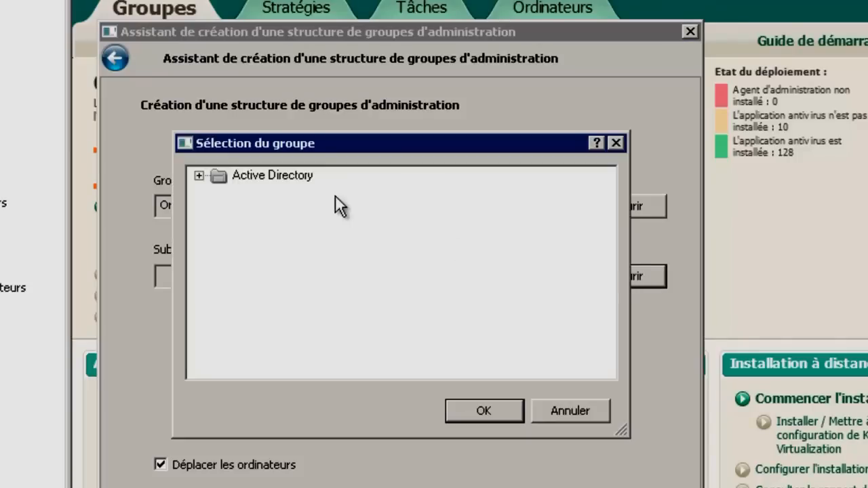
left_click(200, 177)
left_click(219, 192)
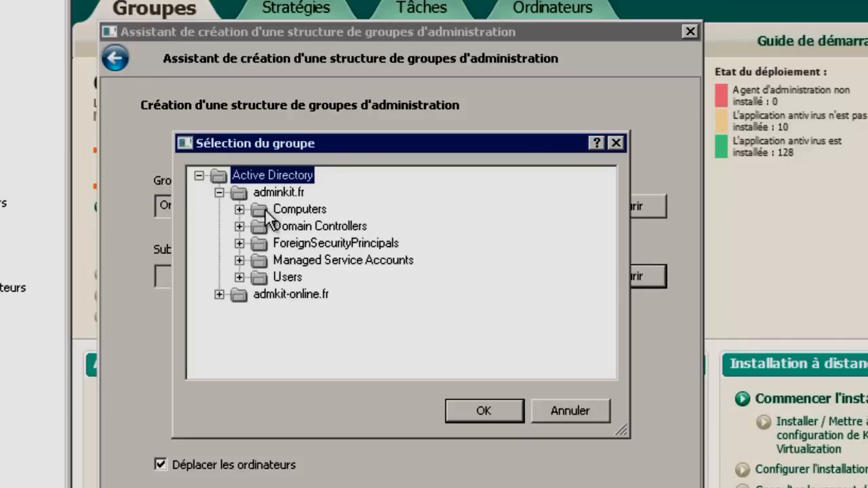
left_click(260, 211)
left_click(482, 401)
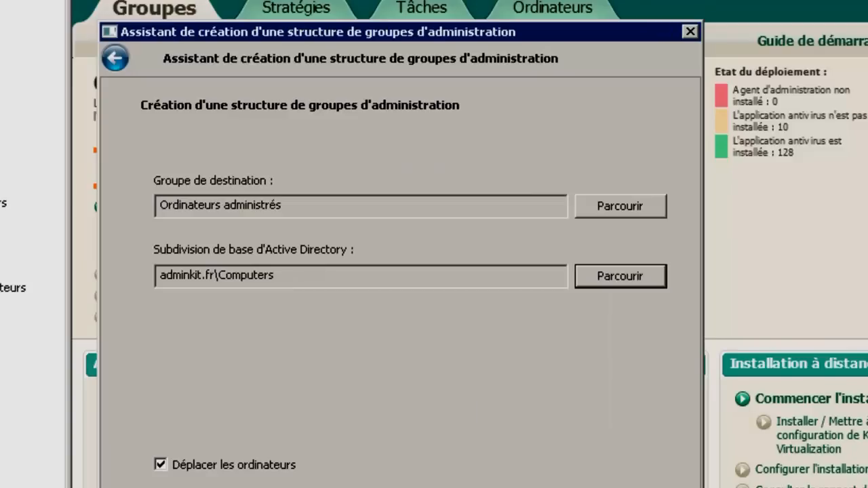
Step: Toggle the option to move the computers off and on again, and return to the choice of group structure source
left_click(173, 465)
left_click(172, 465)
left_click(115, 59)
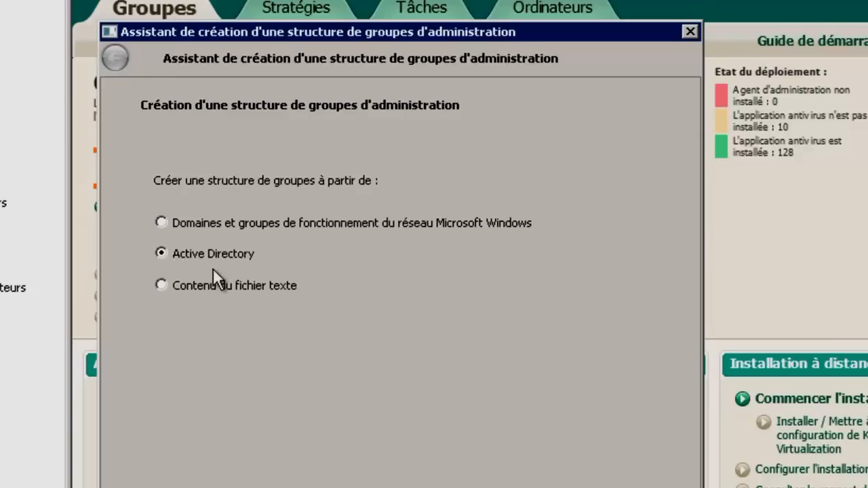
key("Return")
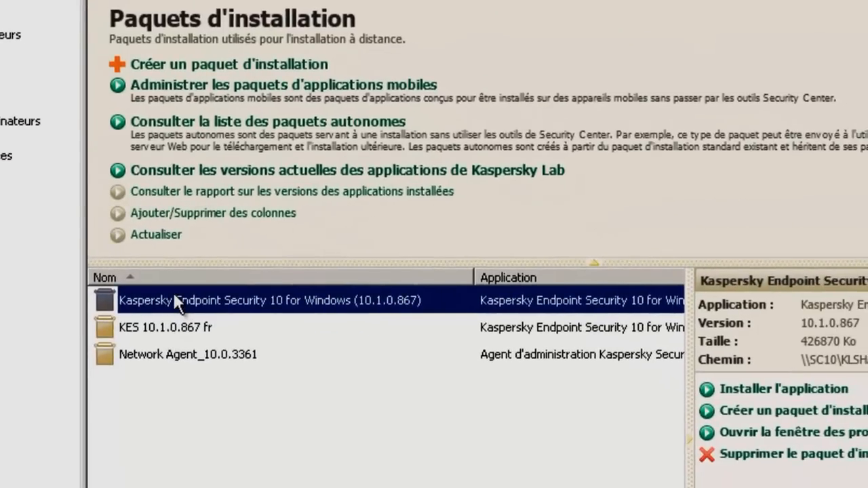
Step: In the settings of the Kaspersky Endpoint Security 10 for Windows (10.1.0.867) package, set the installation type to Installation de base
double_click(175, 302)
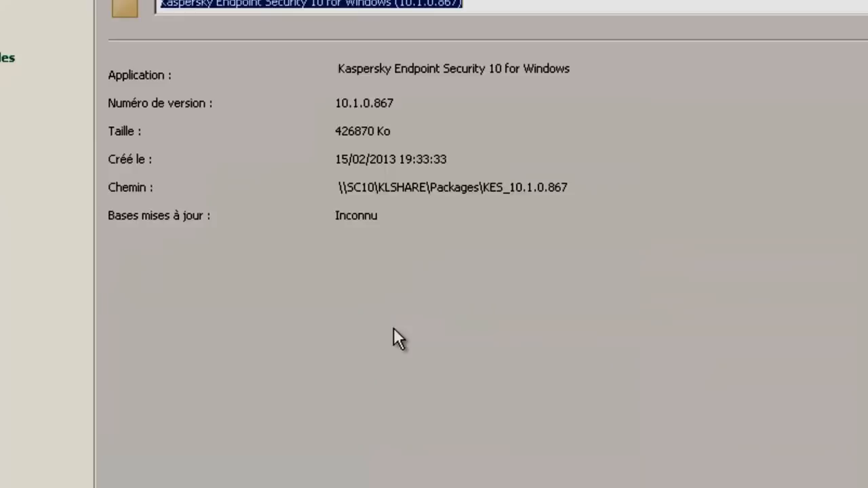
left_click(74, 102)
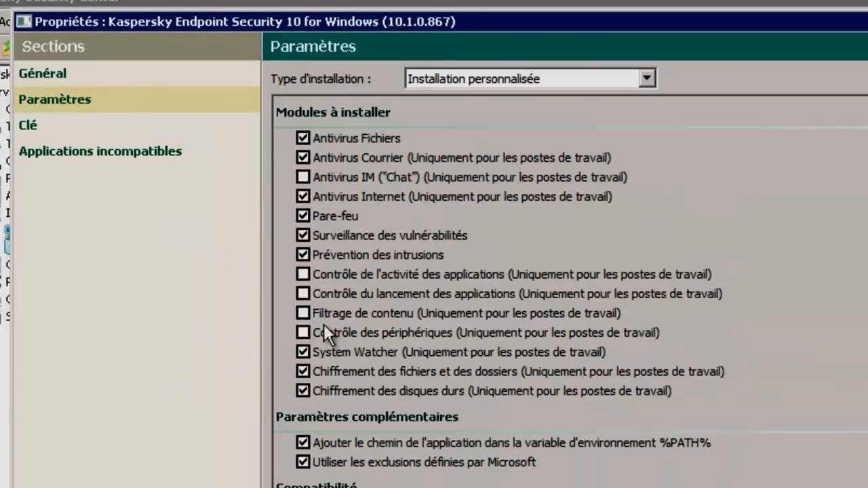
left_click(518, 77)
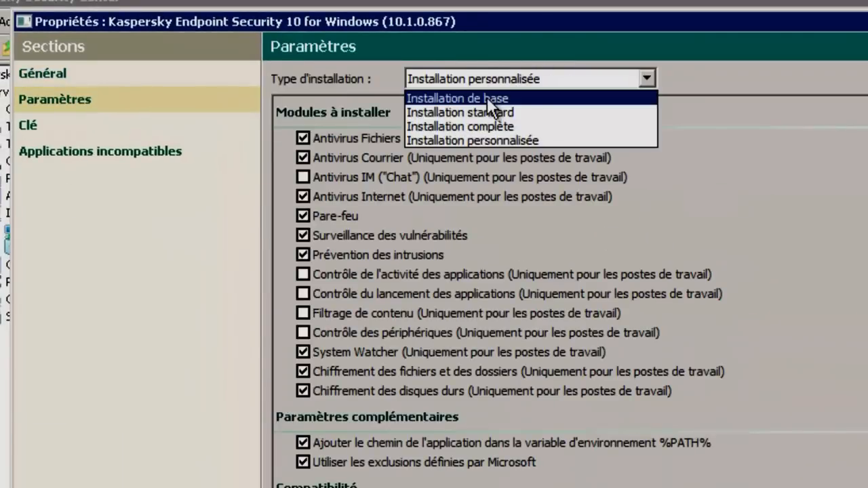
left_click(487, 95)
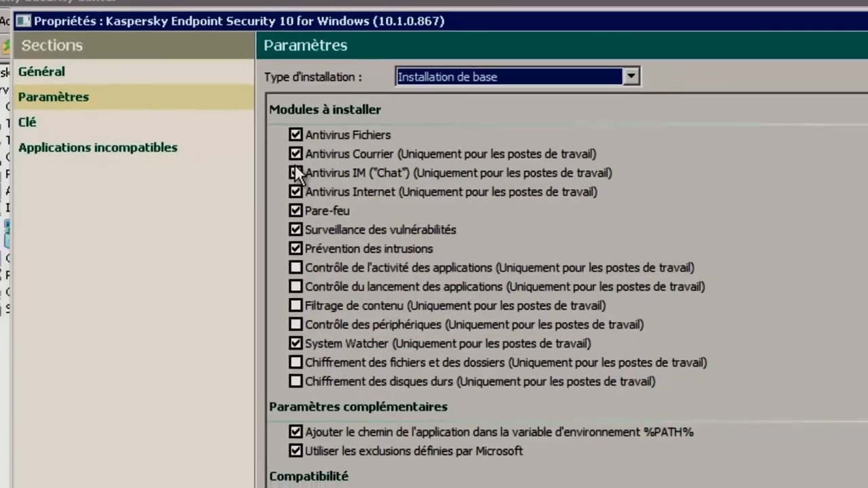
Step: Exclude Antivirus Courrier, Antivirus IM, Antivirus Internet, Surveillance des vulnérabilités and System Watcher from the modules to install
left_click(303, 157)
left_click(302, 177)
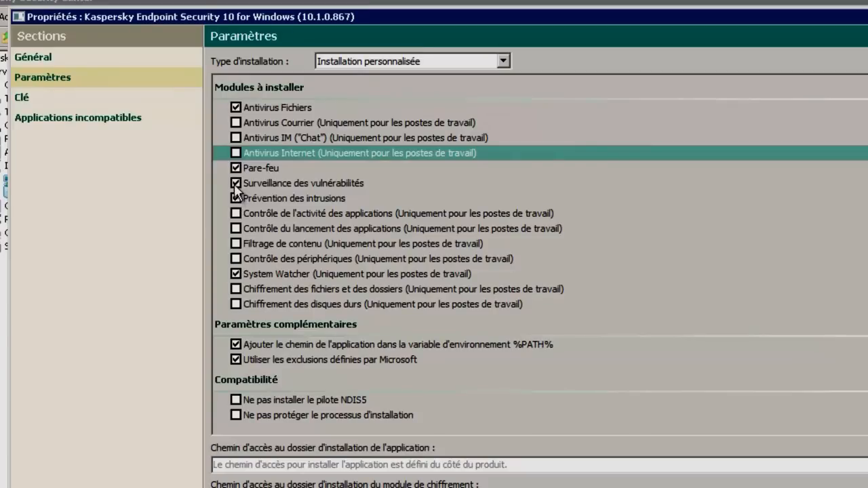
left_click(235, 183)
left_click(236, 274)
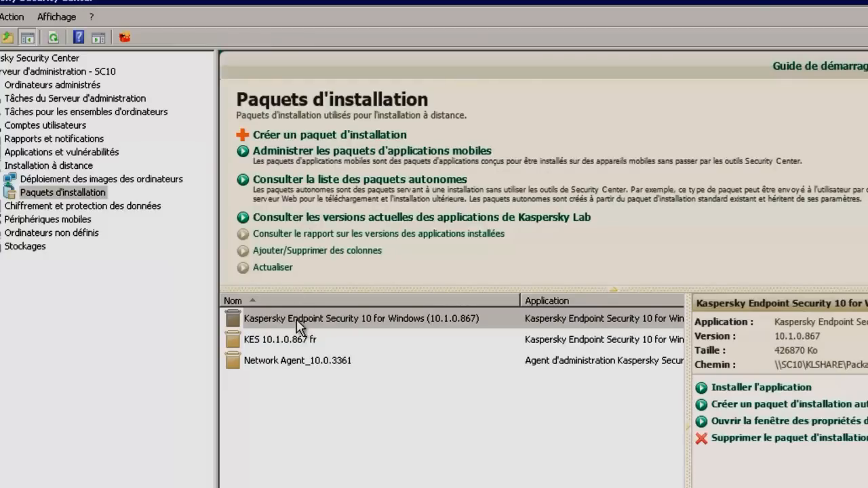
right_click(299, 326)
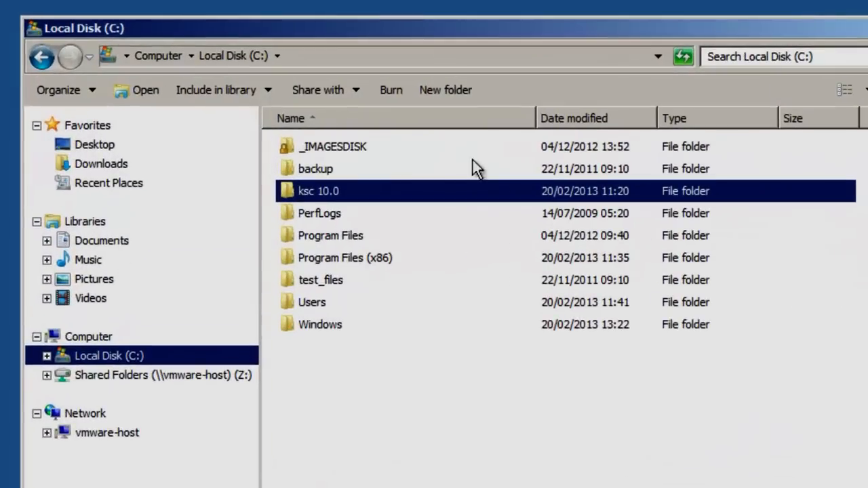
Step: In Windows Explorer, browse from Local Disk (C:) to the ksc 10.0\fr\Console folder and select setup.exe
double_click(286, 190)
double_click(287, 152)
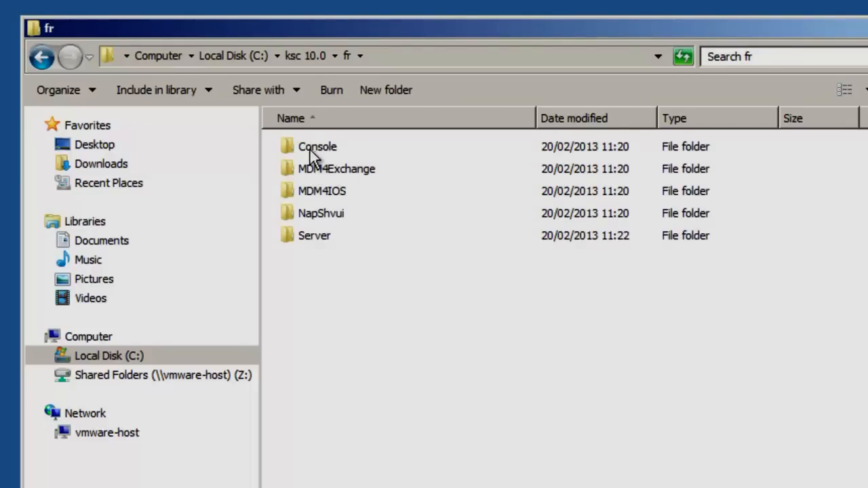
double_click(310, 149)
left_click(317, 217)
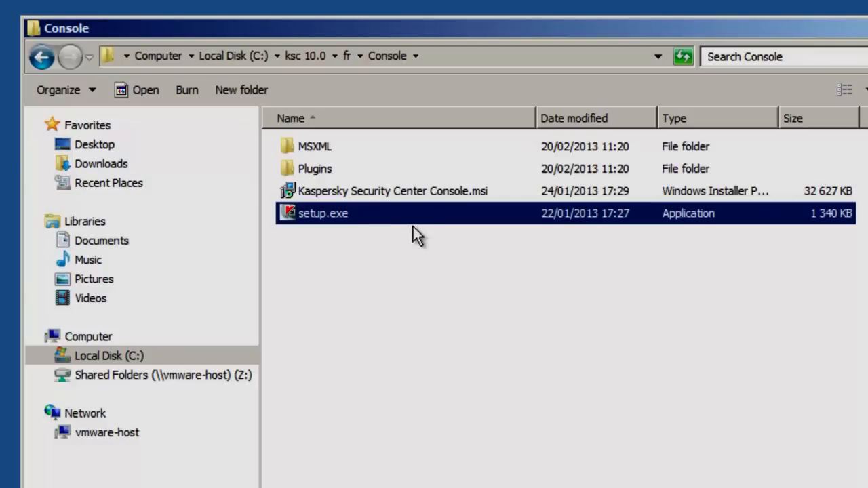
Step: Return to the fr folder and open the Plugins folder inside Server
left_click(346, 55)
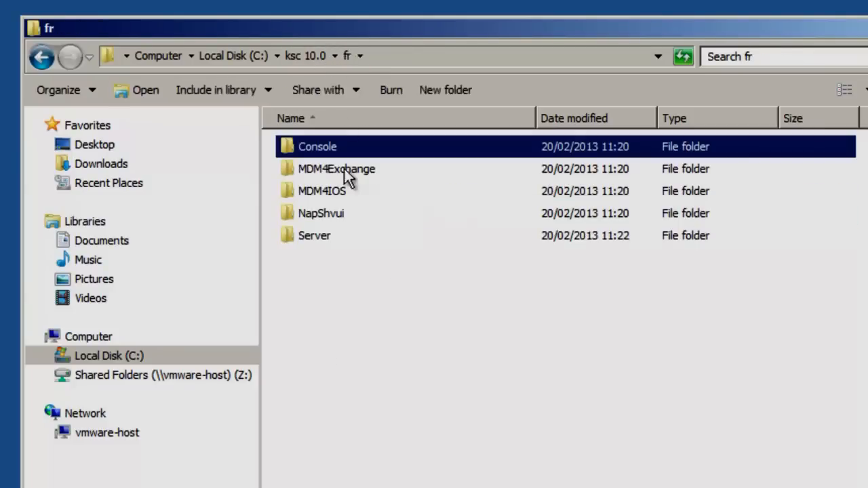
double_click(318, 233)
left_click(321, 214)
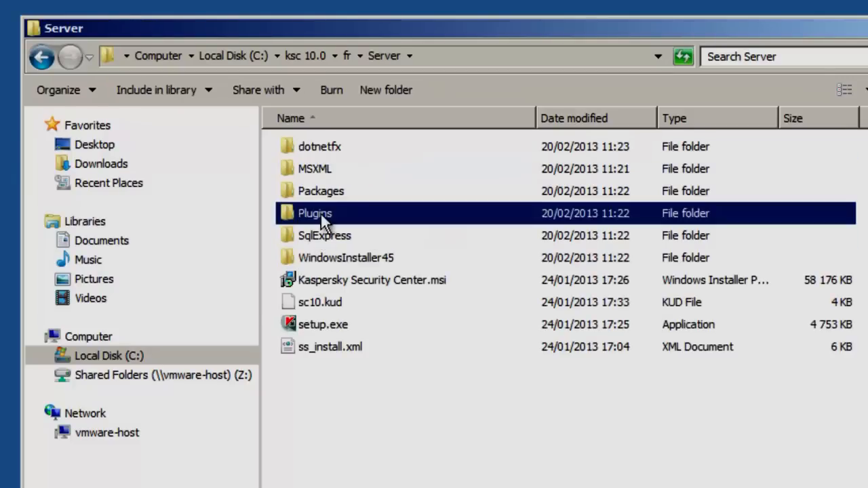
double_click(321, 215)
Step: Go through the plugin folders, including KES, KES4LinuxFS, KES4Mac, KES4Mobile, Workstation_6.0_MP4 and MDM4Exchange, and open the WSEE8 folder
left_click(325, 146)
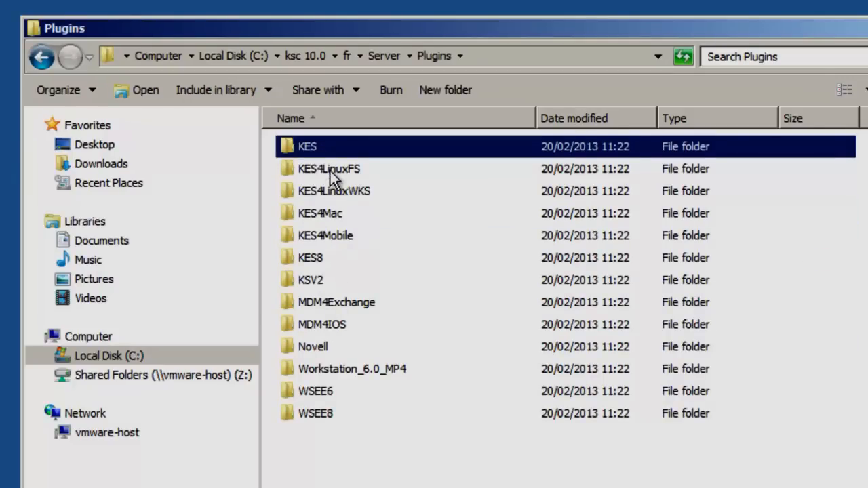
left_click(329, 169)
left_click(322, 212)
left_click(315, 234)
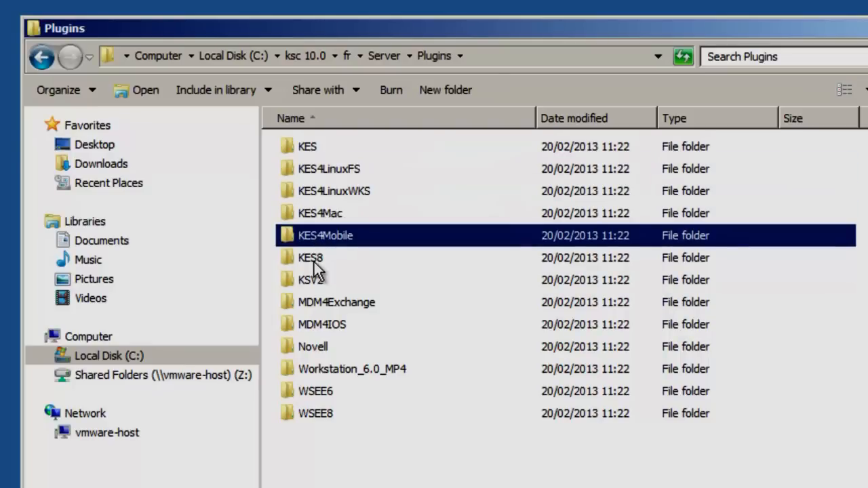
left_click(315, 261)
left_click(331, 370)
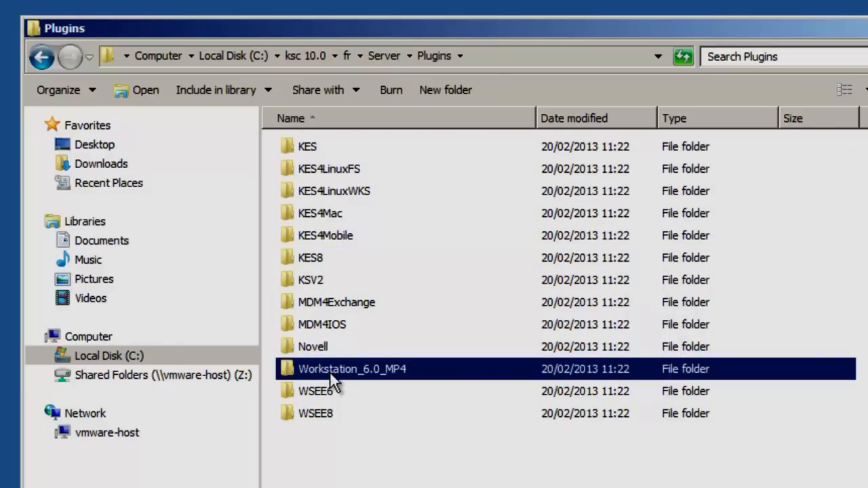
left_click(319, 417)
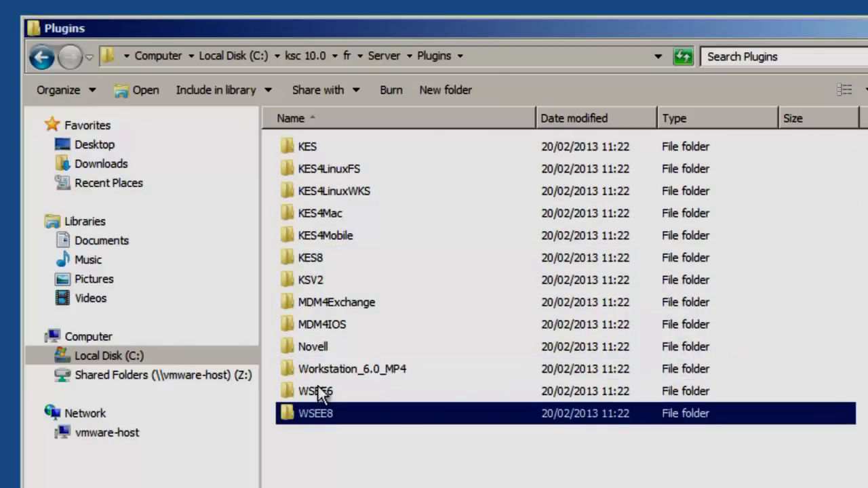
left_click(319, 305)
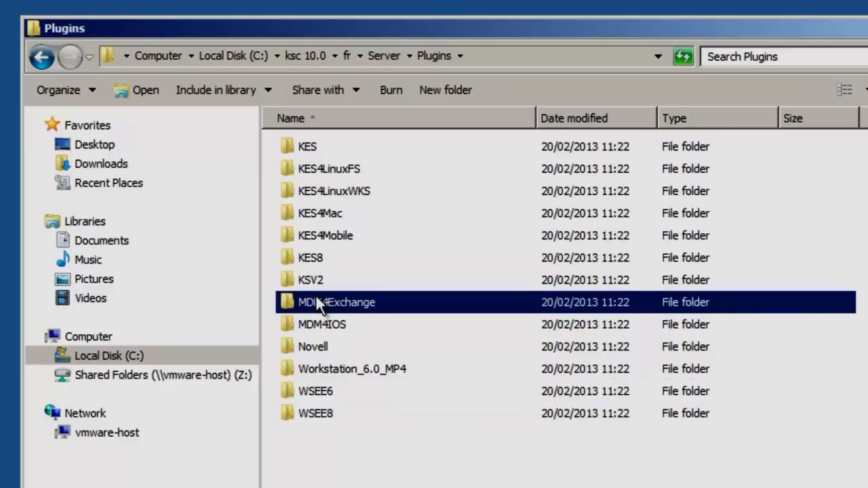
double_click(325, 413)
double_click(320, 148)
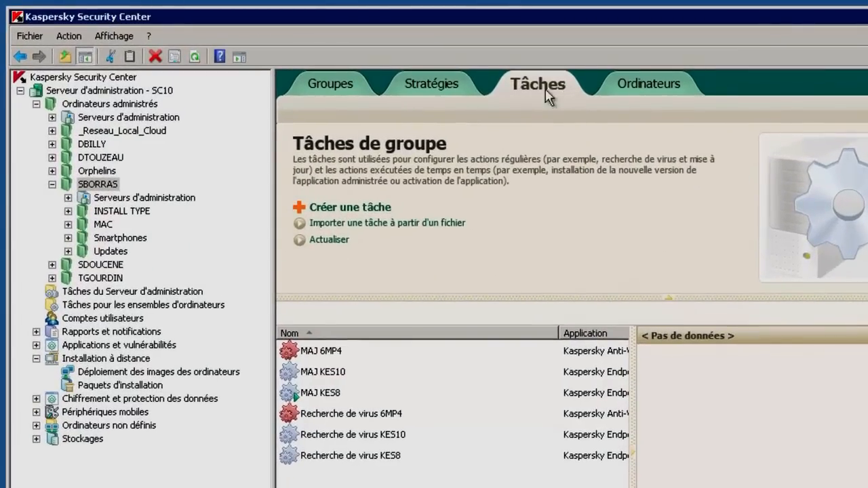
Step: Start creating a group task for SBORRAS and expand the Avancé task types under Serveur d'administration Kaspersky Security Center
left_click(327, 205)
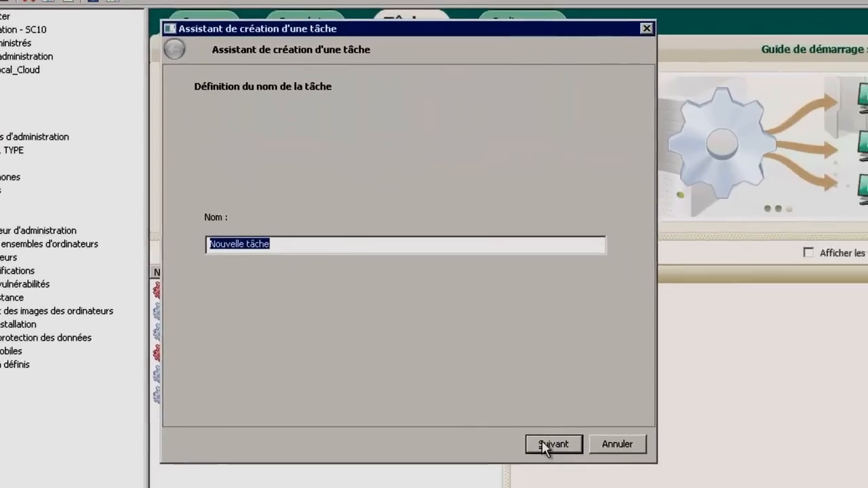
left_click(645, 486)
left_click_drag(618, 165, 612, 389)
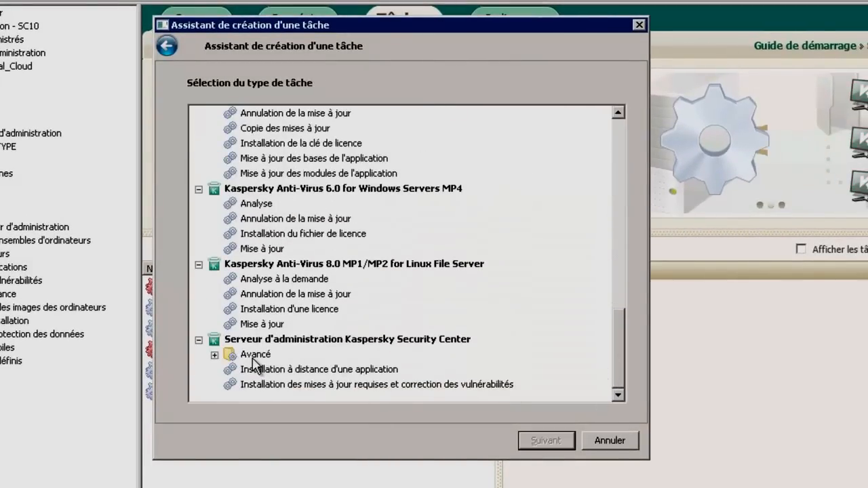
left_click(214, 354)
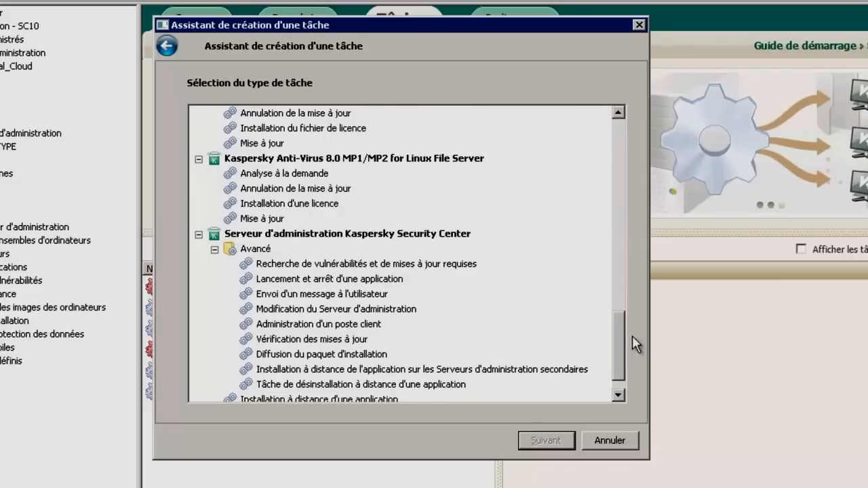
scroll(619, 377, "down", 1)
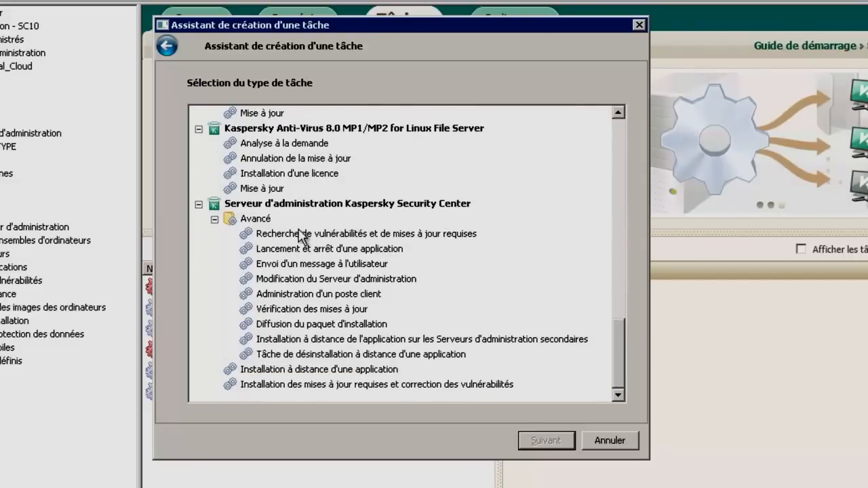
Step: Choose the task type Envoi d'un message à l'utilisateur and enter the message text "Ceci est un message flash !"
left_click(285, 266)
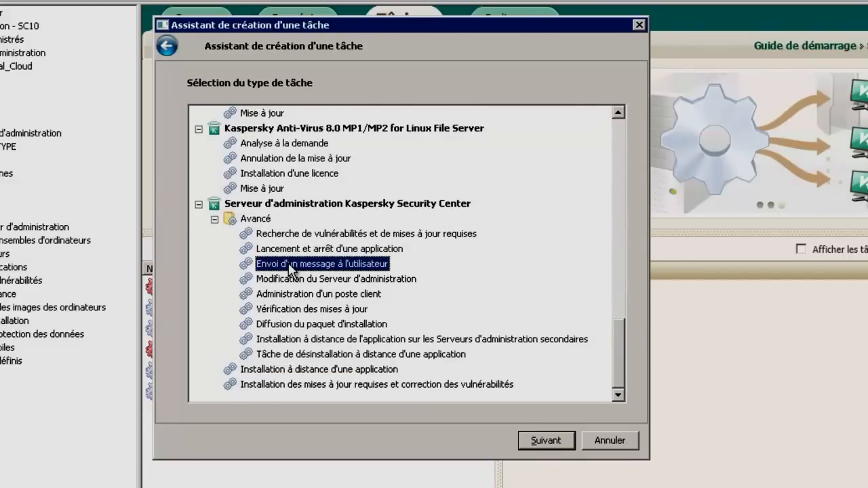
left_click(538, 442)
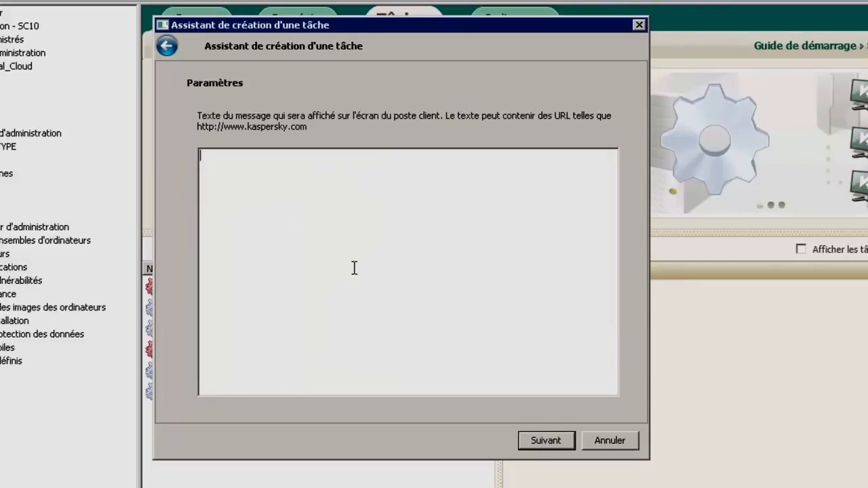
type("Ceci est un message flash !")
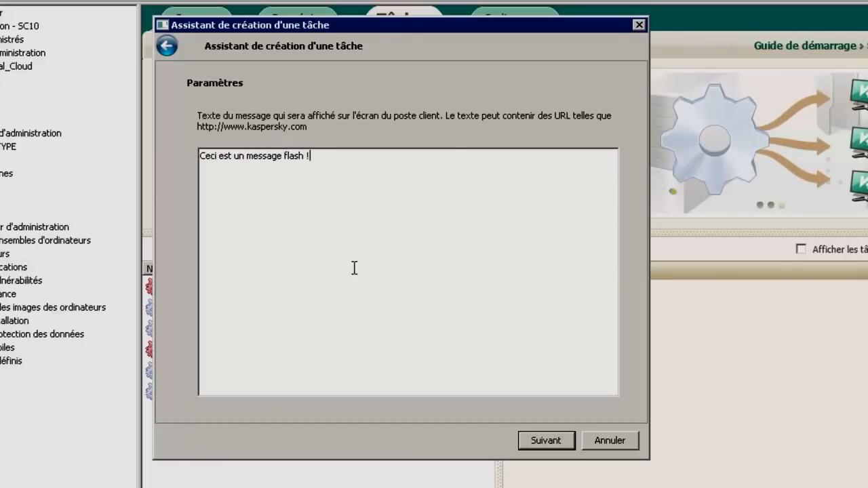
Step: Return to the task type selection and choose Administration d'un poste client with the action Allumer l'ordinateur
left_click(168, 47)
left_click(268, 283)
left_click(277, 296)
left_click(558, 442)
left_click(264, 130)
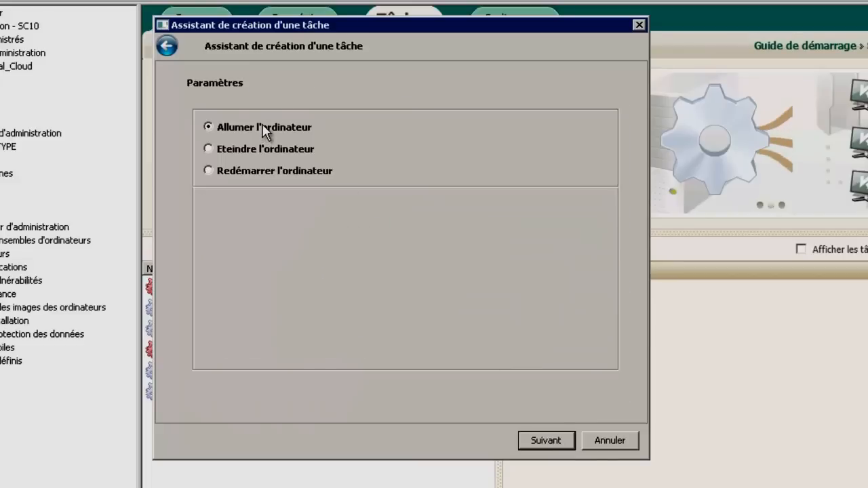
Step: Try the Eteindre and Redémarrer l'ordinateur actions, switching Confirmer l'action auprès de l'utilisateur off and back on for the restart
left_click(251, 149)
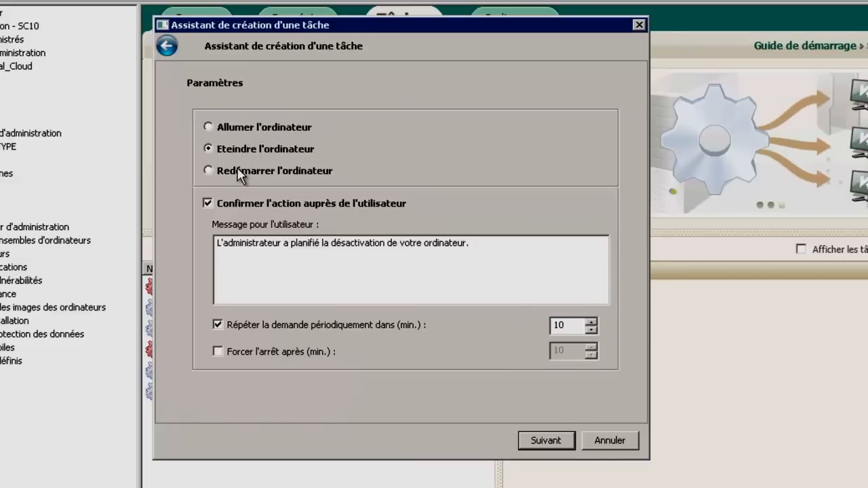
left_click(240, 171)
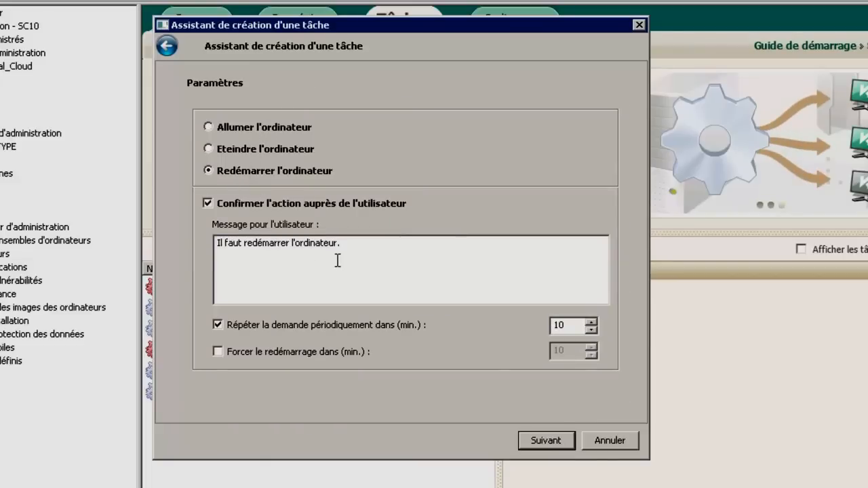
left_click(275, 204)
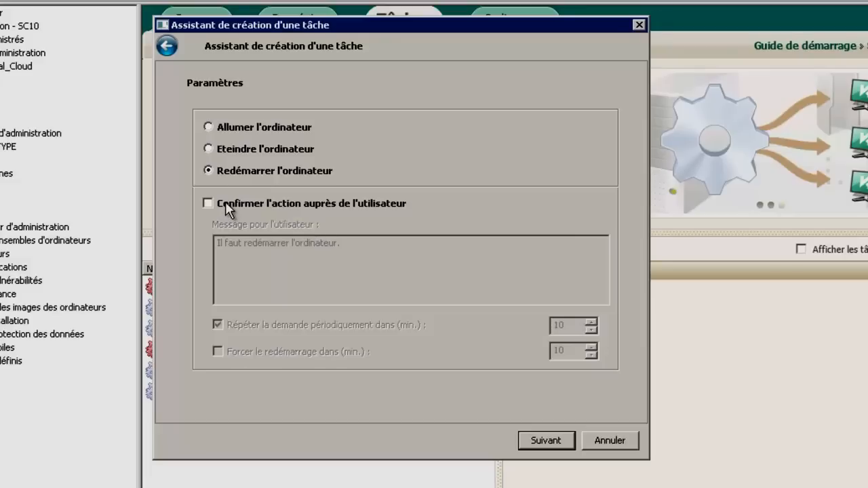
left_click(225, 201)
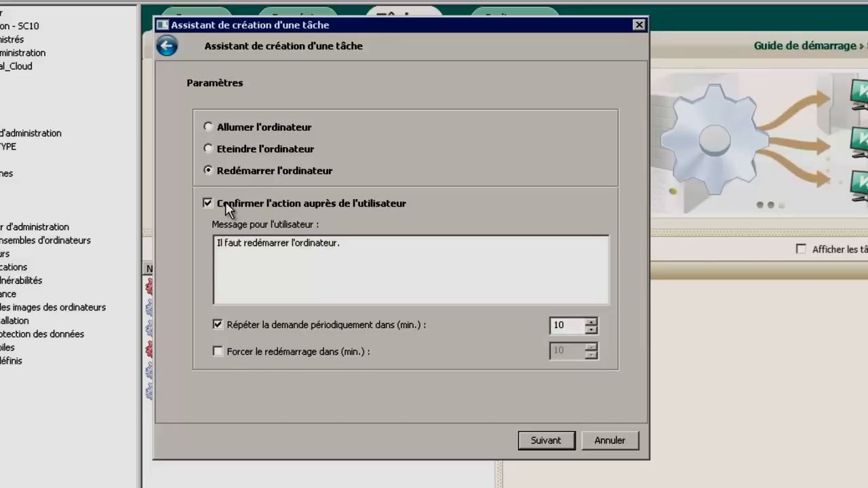
Step: Change the task type to Tâche de désinstallation à distance d'une application and select µTorrent from the applications registry as the application to remove
left_click(168, 49)
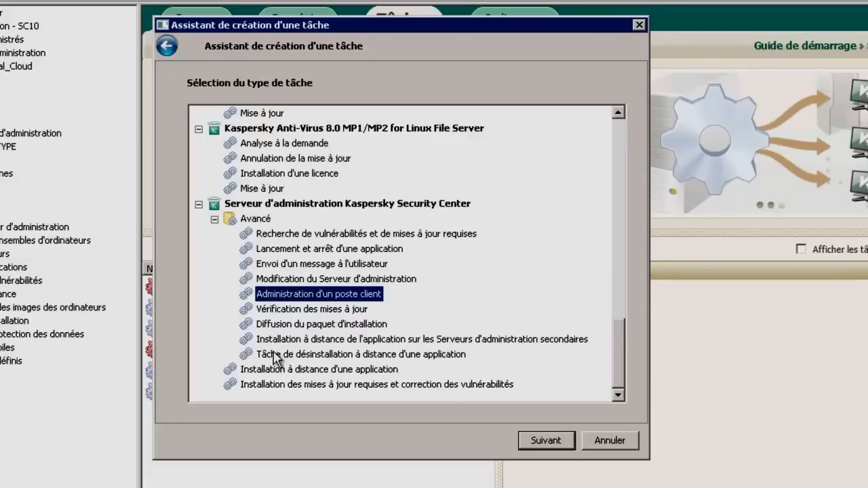
left_click(278, 354)
left_click(548, 440)
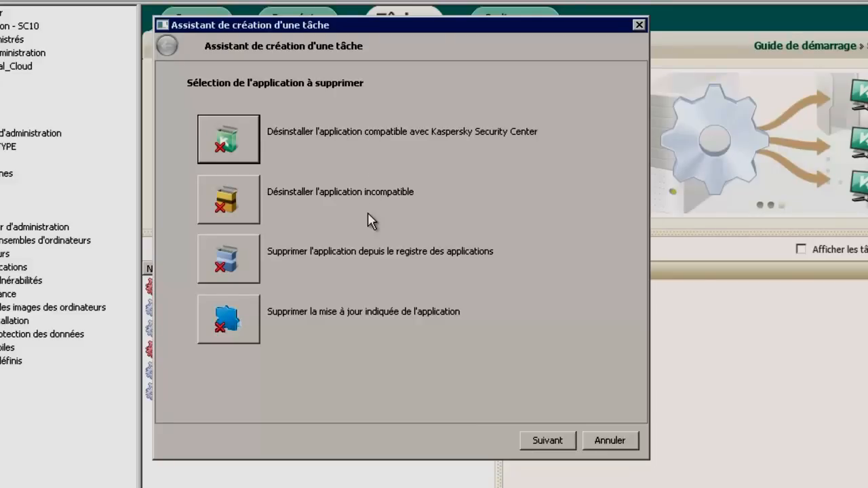
left_click(227, 260)
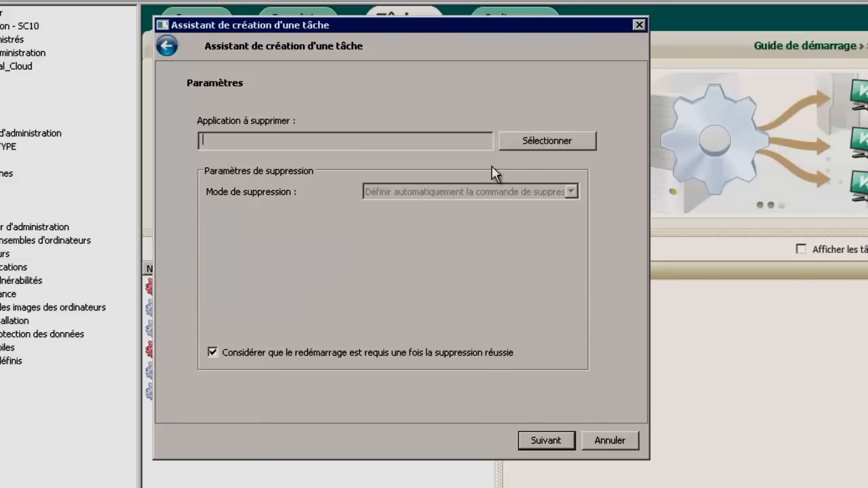
left_click(525, 141)
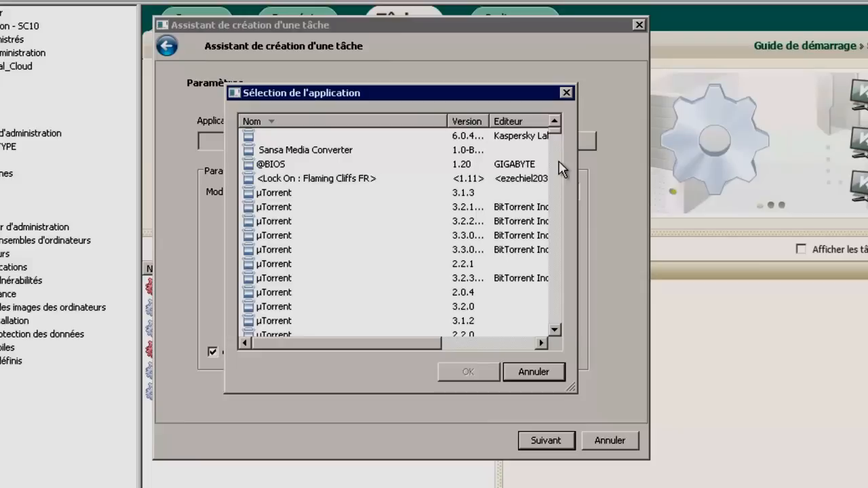
left_click(280, 221)
left_click(469, 374)
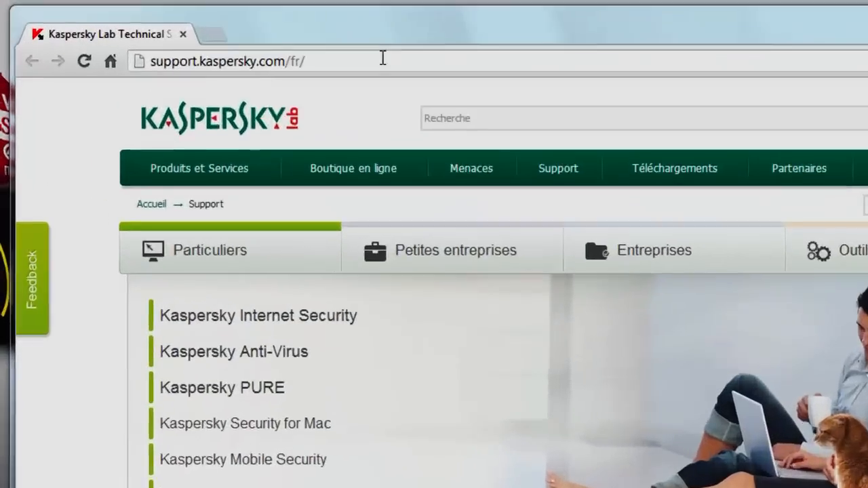
Step: In the browser on support.kaspersky.com/fr/, open the Kaspersky Security Center 10 product information under Entreprises and look through its downloadable files
left_click(383, 59)
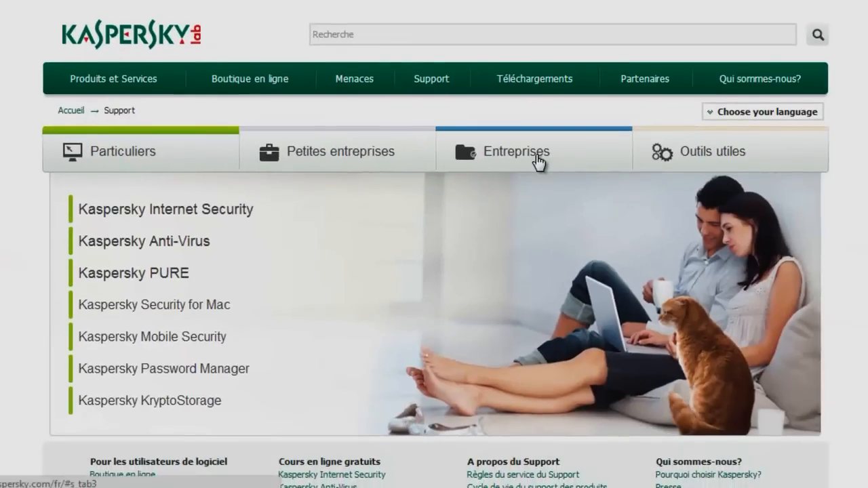
left_click(539, 163)
mouse_move(120, 208)
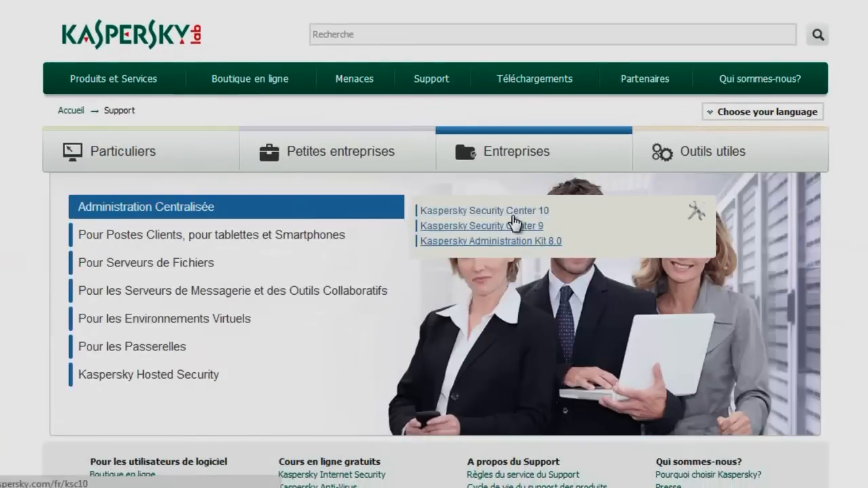
left_click(516, 213)
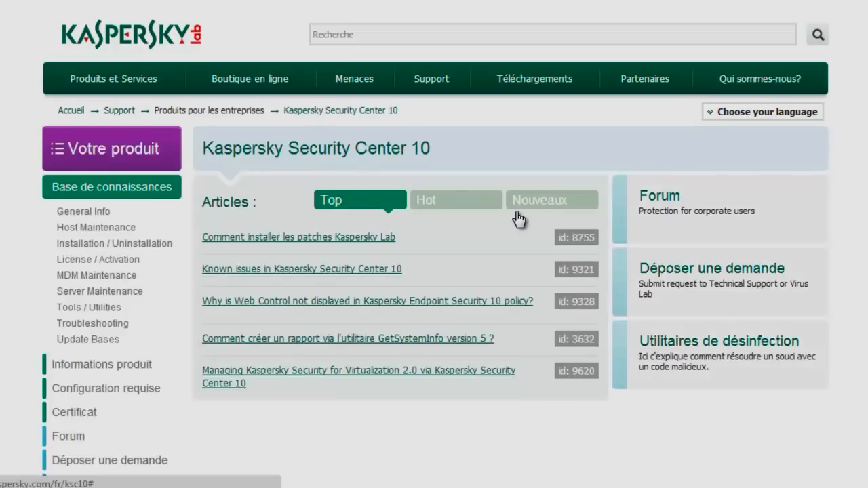
left_click(88, 372)
left_click(626, 198)
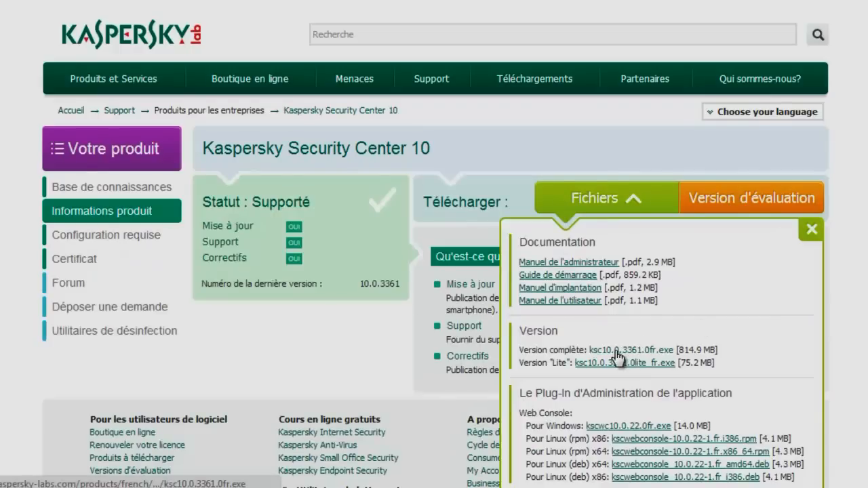
scroll(648, 313, "down", 1)
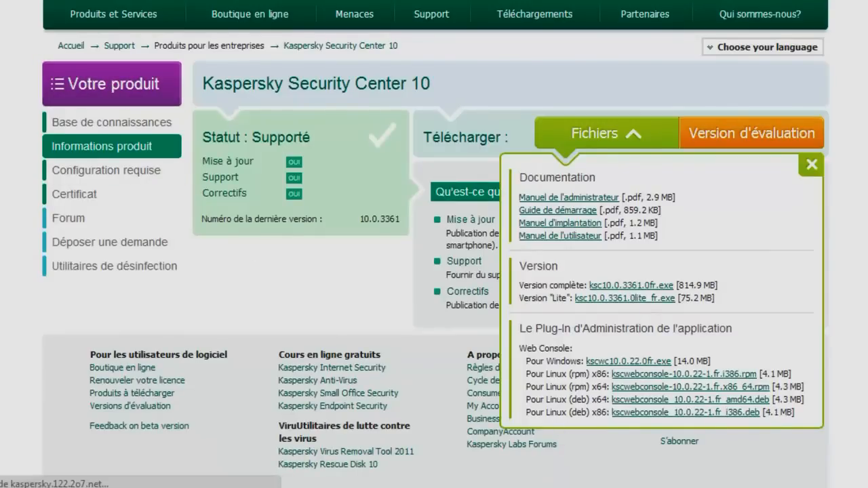
Step: Return to the Entreprises products and open the downloadable files in the Kaspersky Endpoint Security 8 for Mac product information
key("alt+Left")
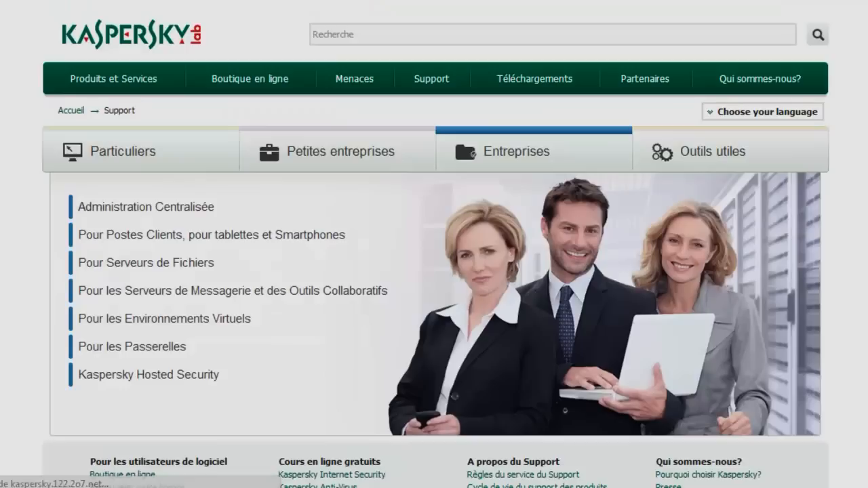
mouse_move(184, 240)
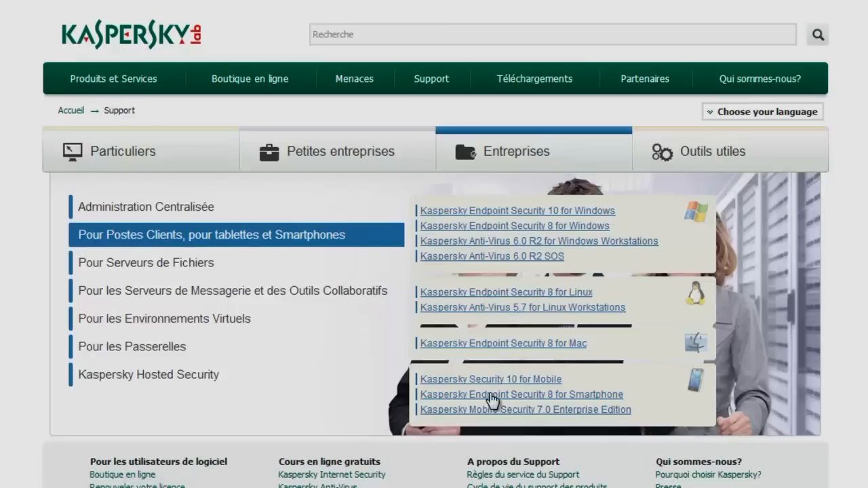
left_click(492, 345)
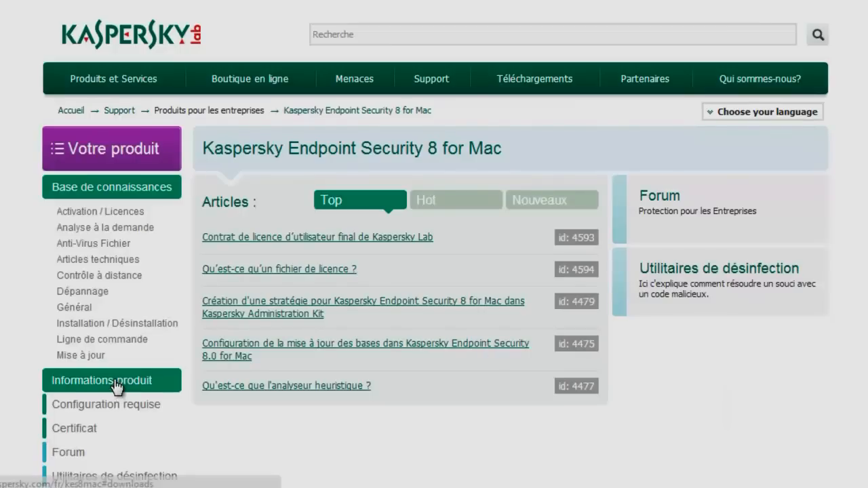
left_click(117, 391)
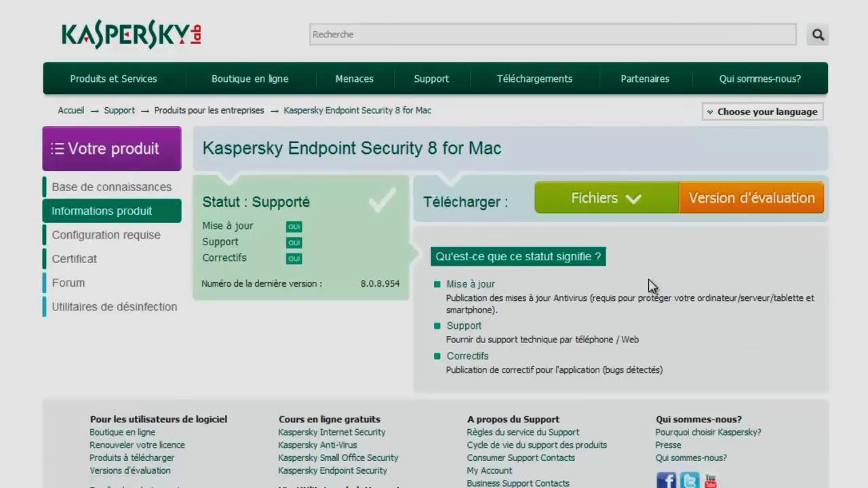
left_click(639, 204)
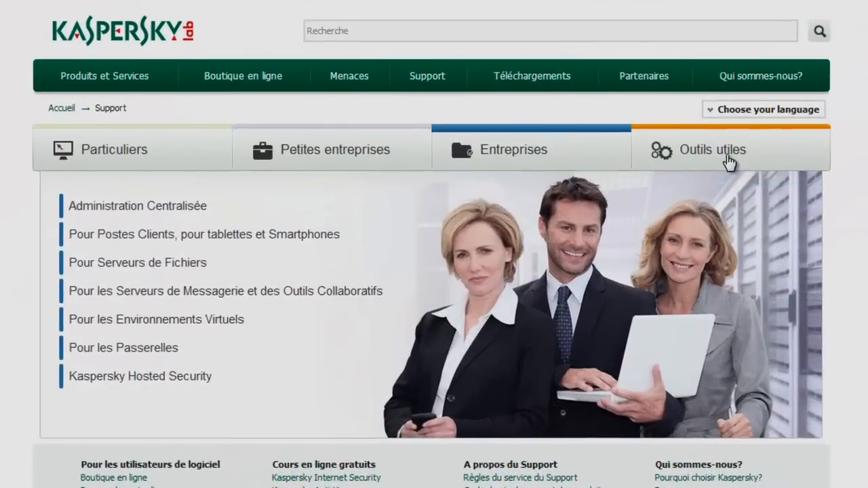
Step: Open Outils utiles on the support site and look over Kaspersky Virus Removal Tool, Kaspersky Rescue Disk and Kaspersky Update Utility
left_click(674, 201)
mouse_move(221, 244)
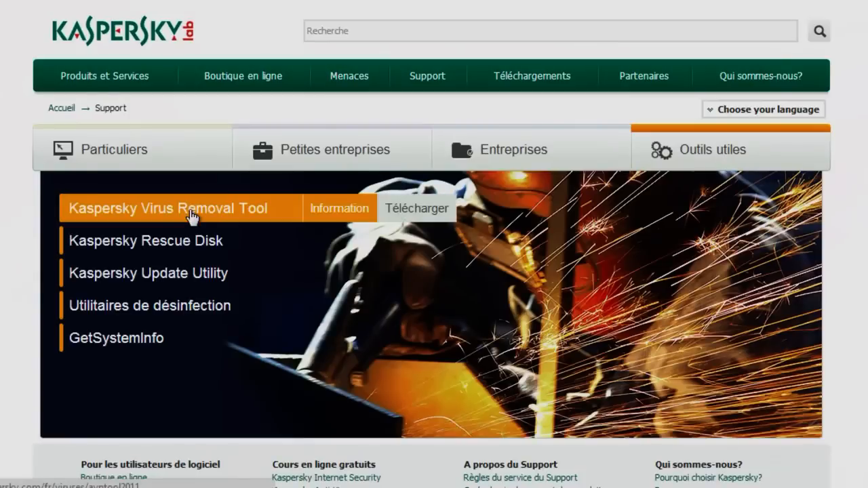
mouse_move(159, 247)
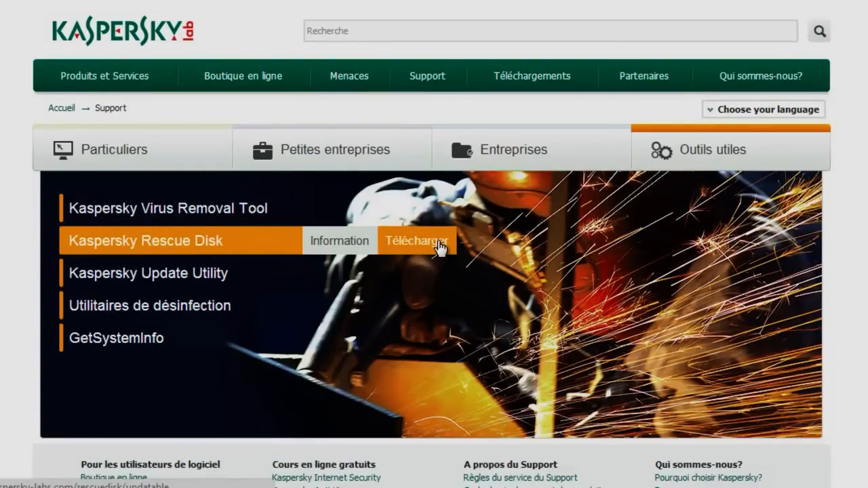
mouse_move(237, 210)
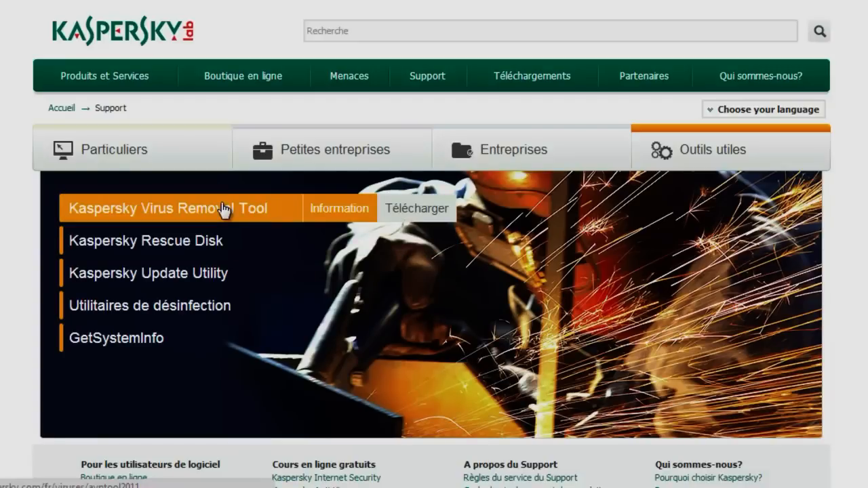
mouse_move(207, 284)
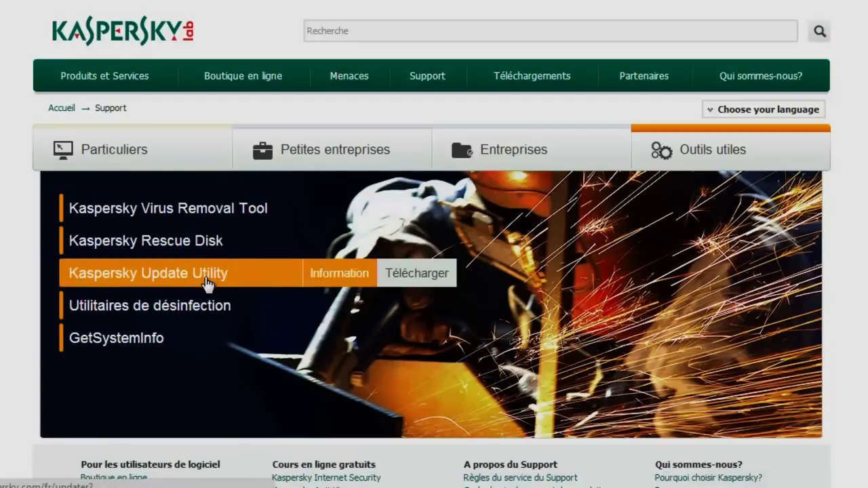